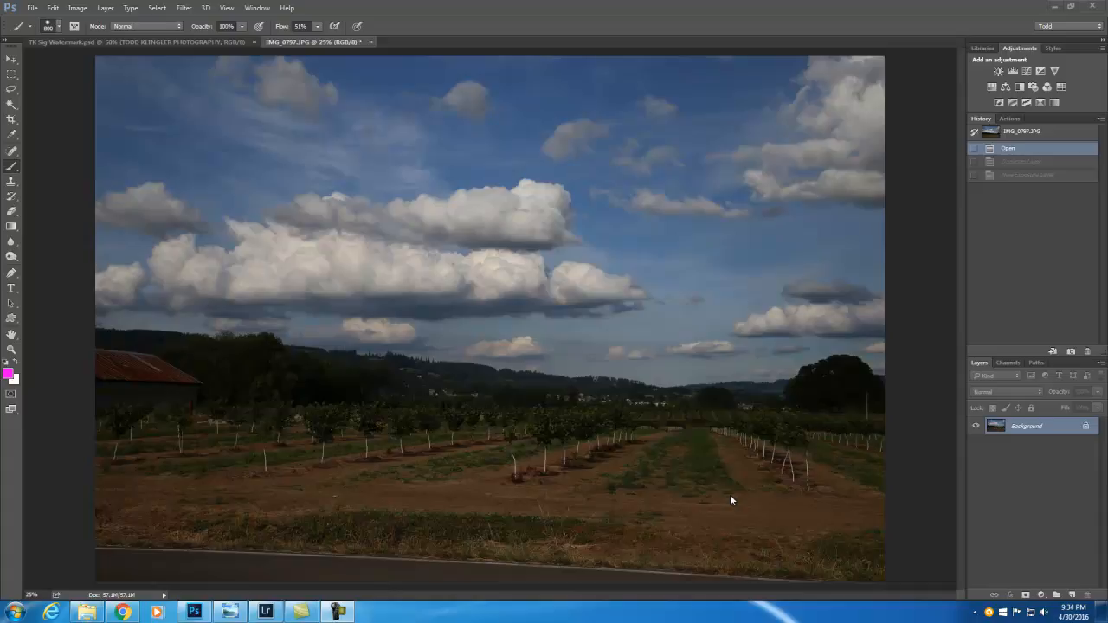
Duplicate the Background layer
right_click(1026, 428)
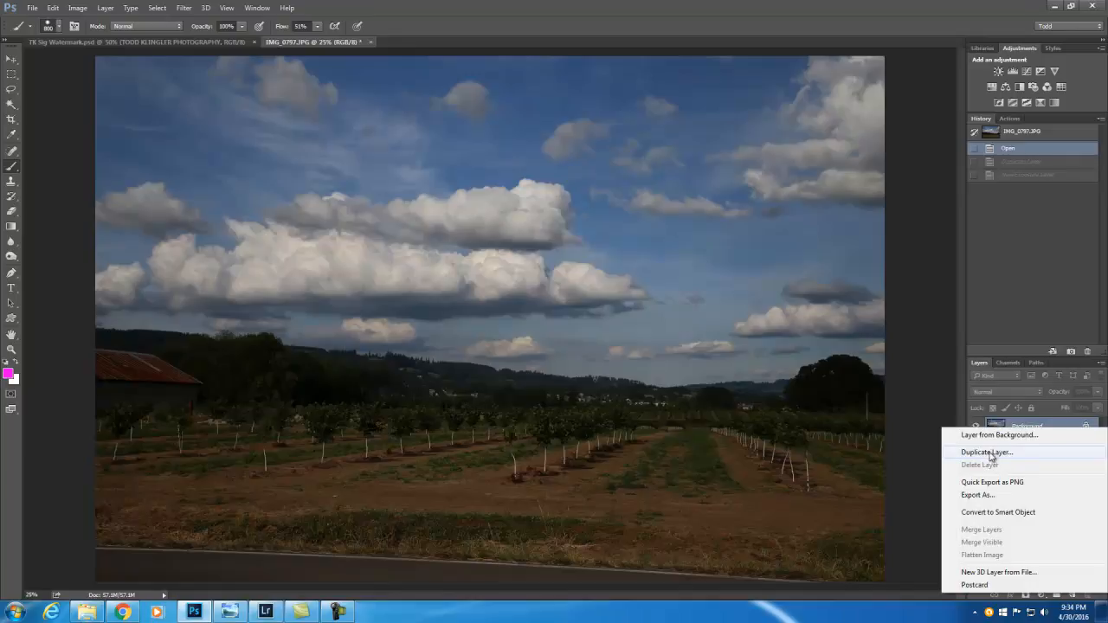
click(995, 452)
click(656, 189)
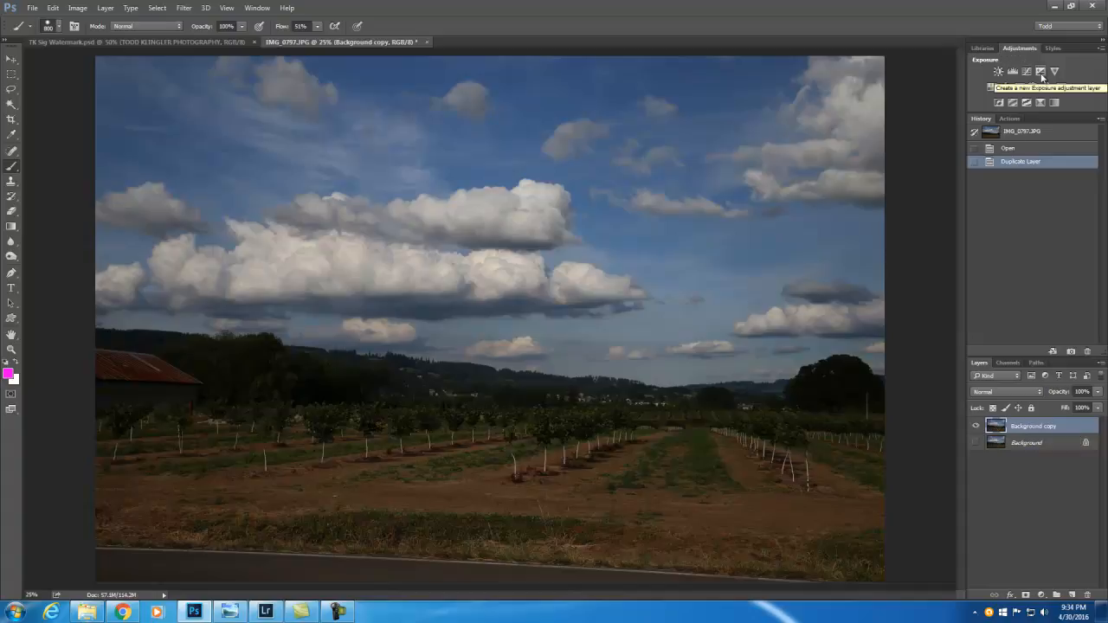
Add an Exposure adjustment layer with exposure at +0.61 and gamma correction at about 0.93
click(1040, 72)
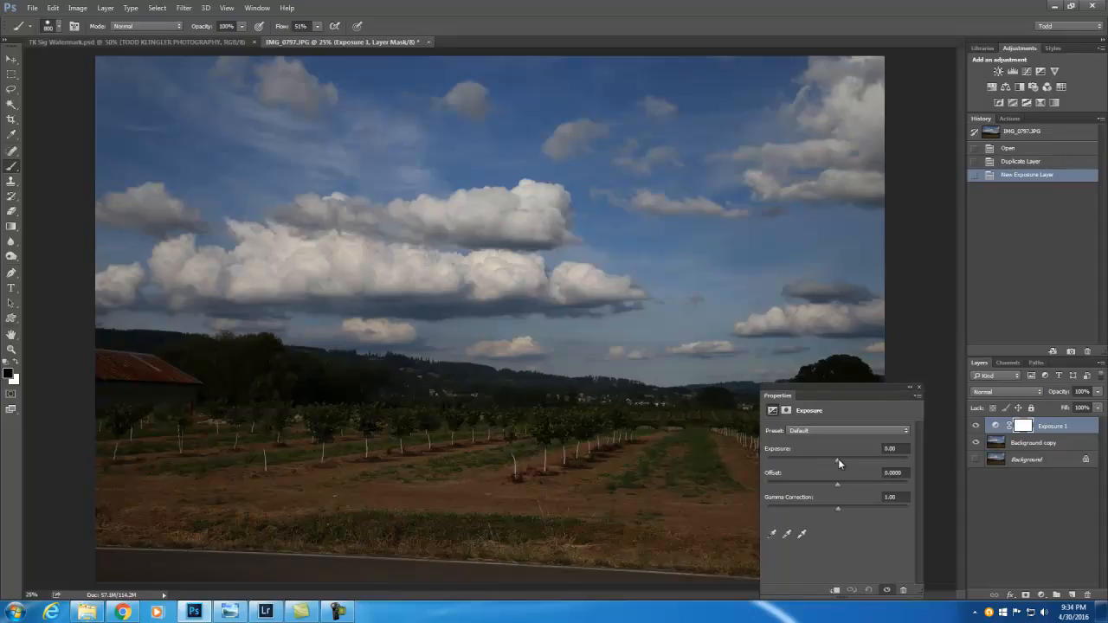
drag(838, 459, 848, 459)
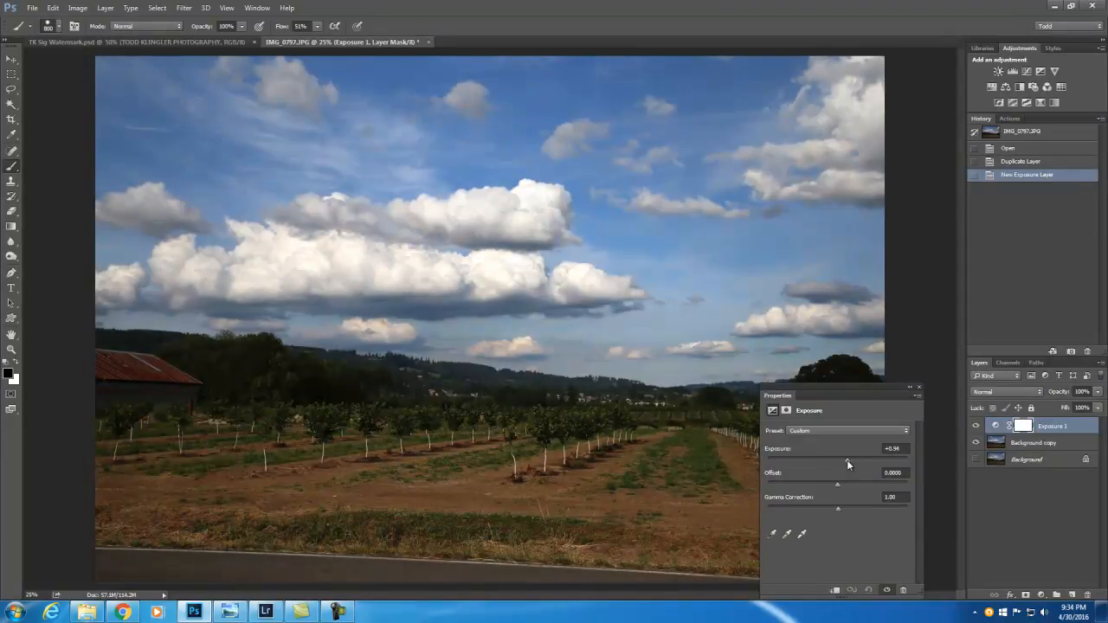
drag(846, 460, 843, 459)
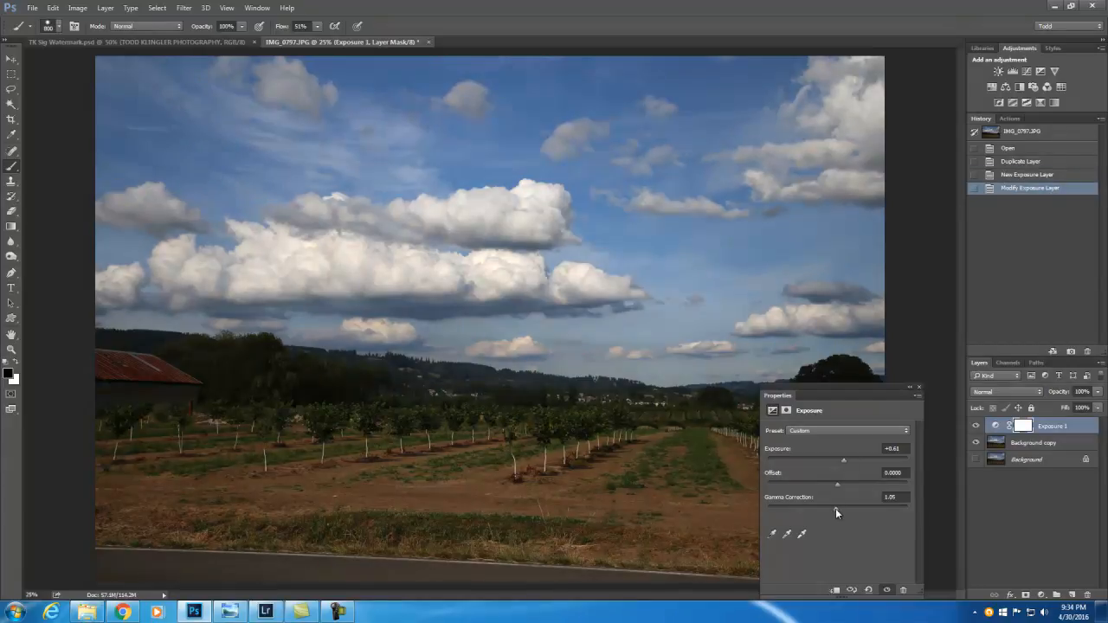
drag(837, 508, 841, 508)
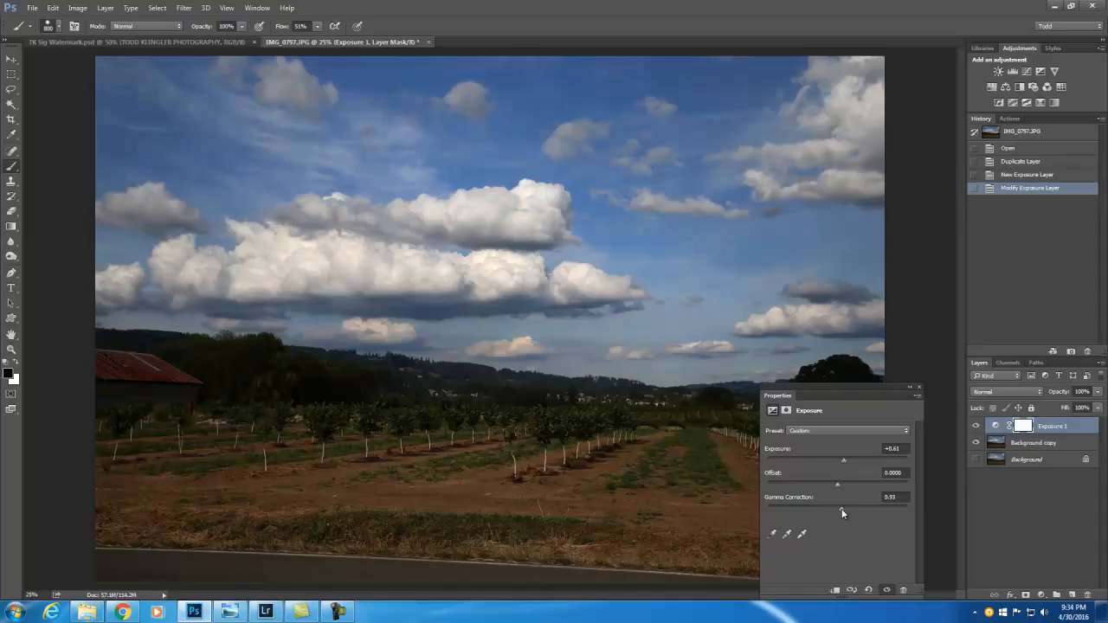
click(919, 389)
Toggle the Exposure adjustment's visibility to compare before and after, and merge the visible layers
click(976, 426)
click(975, 426)
click(976, 426)
click(976, 426)
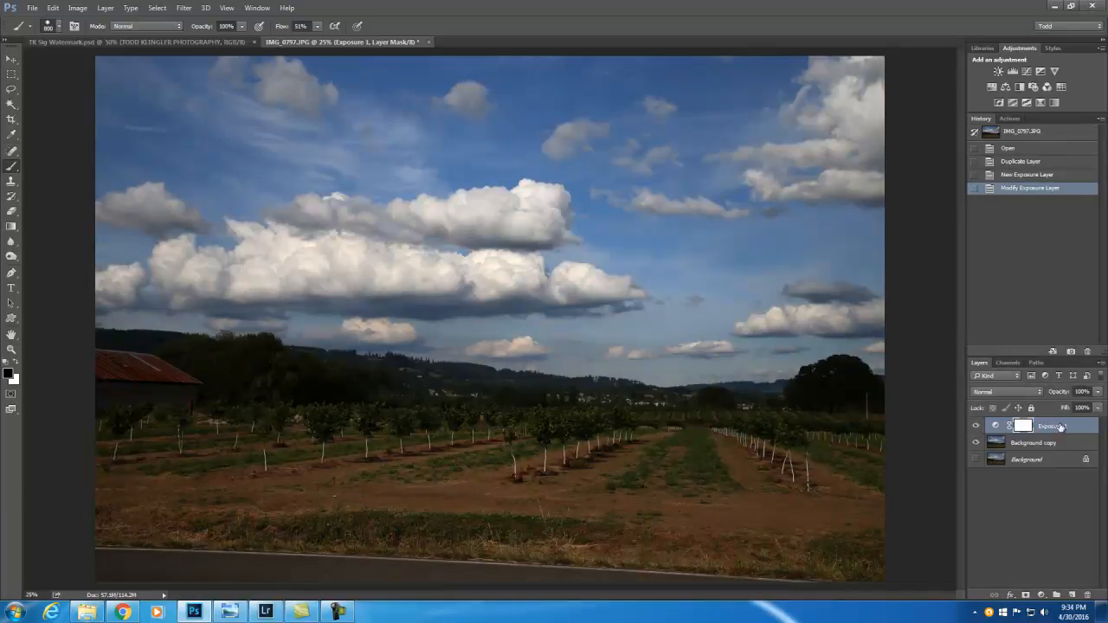
click(1101, 364)
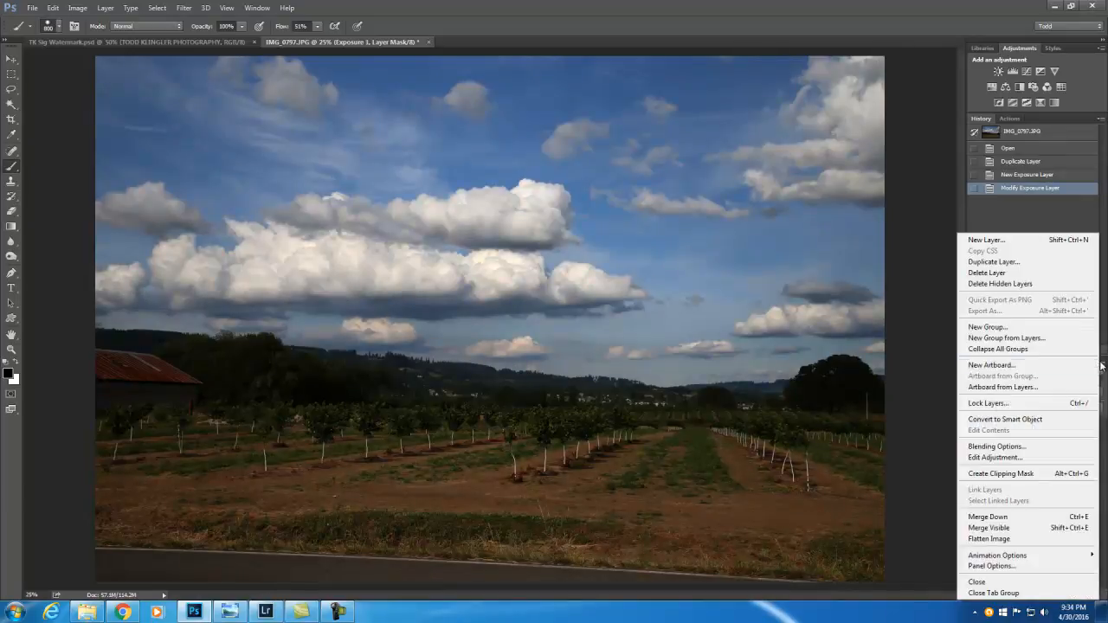
click(989, 528)
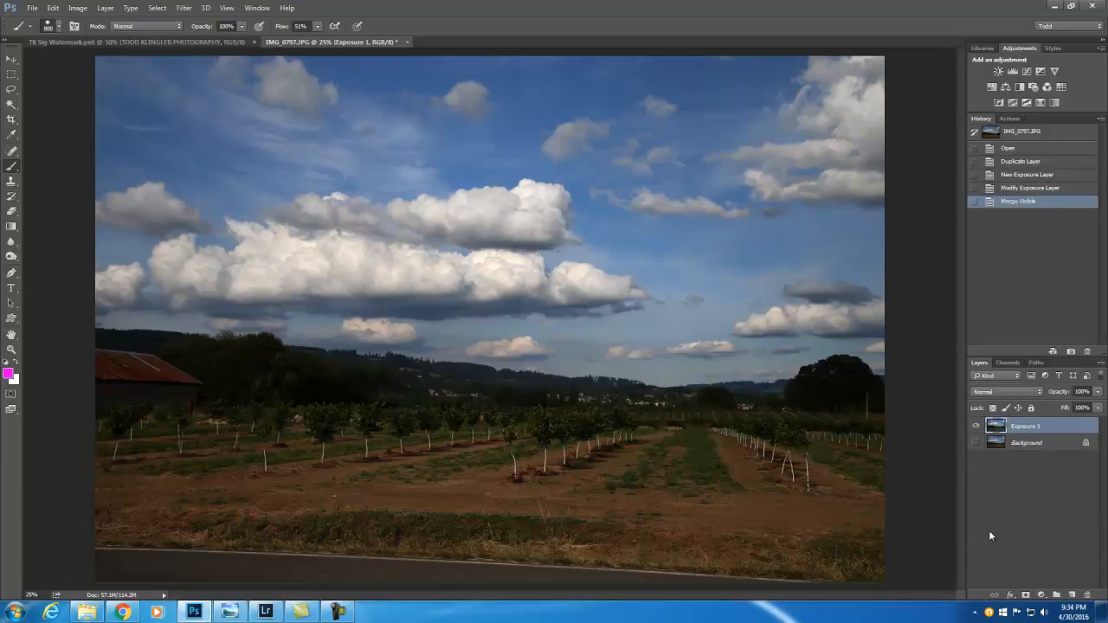
Add a second Exposure adjustment layer with exposure at +1.43 and slightly adjusted gamma correction, and compare the image with and without it
click(1041, 72)
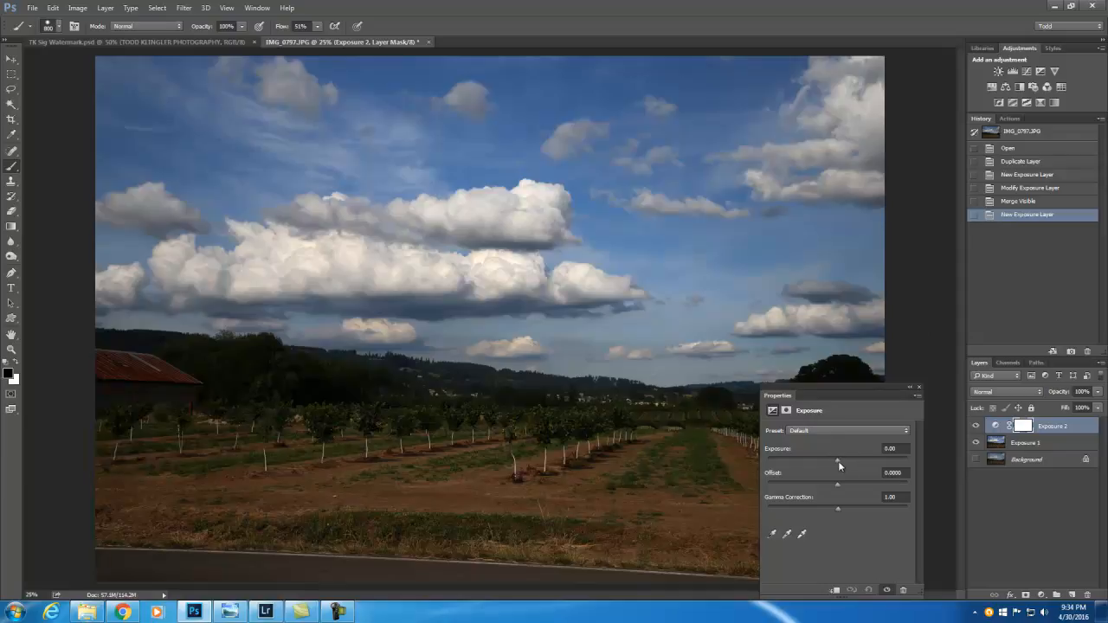
drag(838, 460, 852, 462)
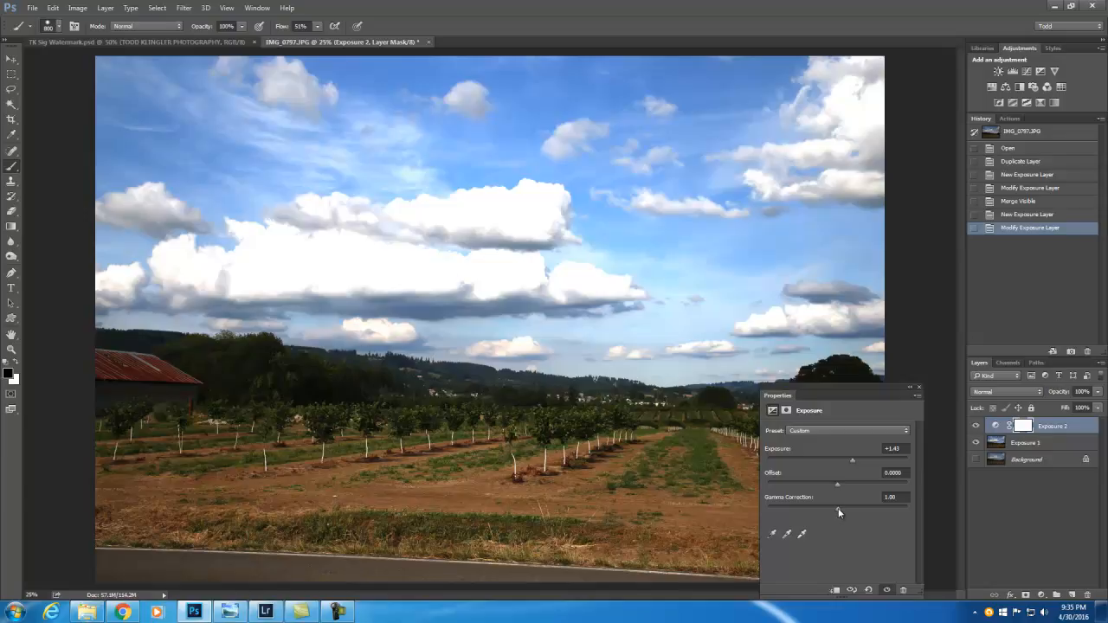
drag(838, 512, 840, 512)
click(918, 388)
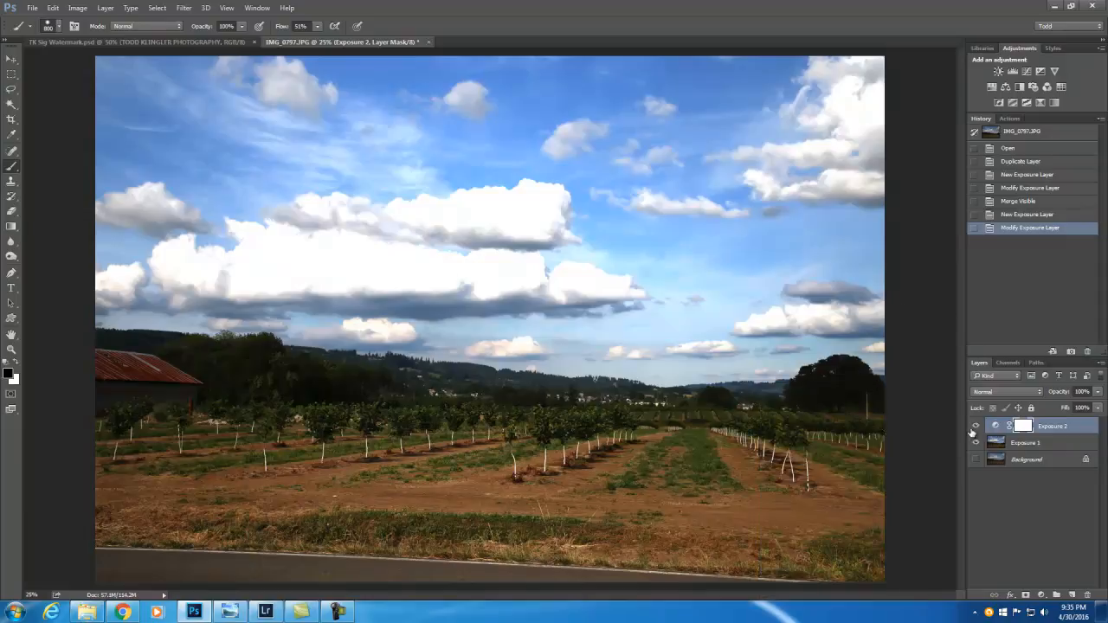
click(975, 425)
click(975, 425)
click(976, 425)
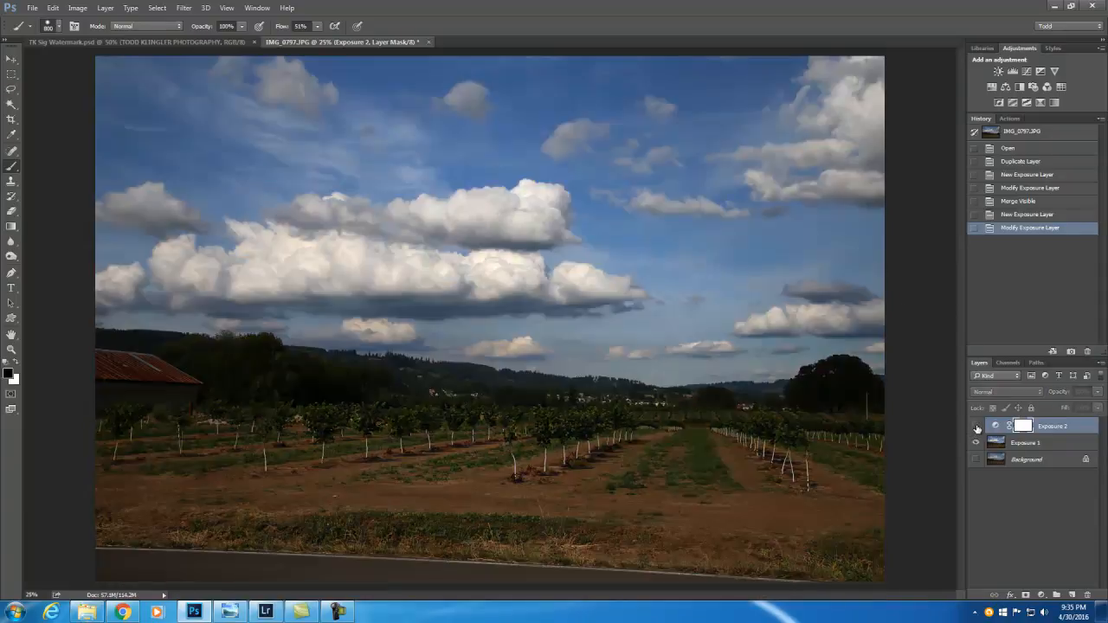
click(976, 426)
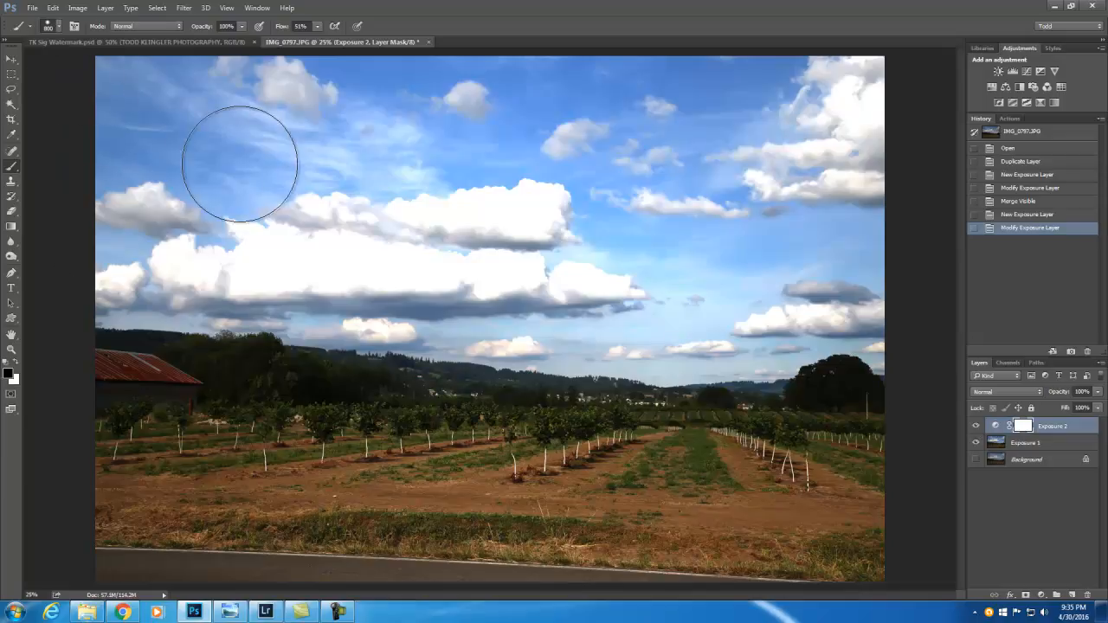
Paint black over the whole sky on the Exposure 2 layer mask so the brightening affects only the ground
click(10, 375)
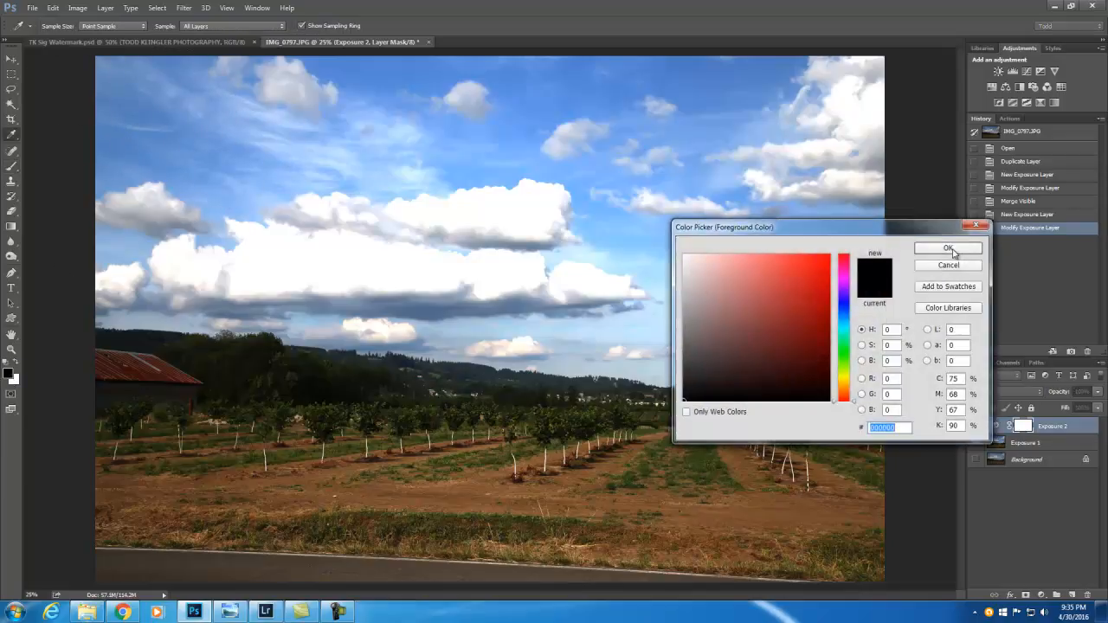
click(948, 248)
mouse_move(153, 104)
mouse_down()
mouse_move(252, 102)
mouse_move(179, 124)
mouse_move(136, 174)
mouse_move(109, 256)
mouse_move(129, 271)
mouse_move(219, 282)
mouse_move(325, 270)
mouse_move(146, 219)
mouse_move(319, 187)
mouse_move(269, 151)
mouse_move(265, 93)
mouse_move(403, 96)
mouse_move(334, 96)
mouse_move(513, 115)
mouse_move(843, 92)
mouse_move(831, 208)
mouse_move(867, 309)
mouse_move(790, 308)
mouse_move(713, 329)
mouse_move(440, 305)
mouse_move(379, 282)
mouse_move(572, 228)
mouse_move(385, 209)
mouse_move(566, 165)
mouse_move(490, 142)
mouse_move(596, 166)
mouse_move(527, 232)
mouse_move(776, 245)
mouse_move(613, 258)
mouse_move(810, 233)
mouse_move(792, 174)
mouse_move(644, 177)
mouse_move(827, 105)
mouse_move(854, 181)
mouse_move(836, 247)
mouse_move(747, 296)
mouse_move(882, 285)
mouse_move(865, 108)
mouse_move(846, 180)
mouse_move(856, 158)
mouse_move(833, 65)
mouse_move(603, 101)
mouse_move(424, 77)
mouse_move(266, 106)
mouse_move(156, 172)
mouse_move(135, 262)
mouse_move(376, 297)
mouse_move(695, 254)
mouse_move(393, 276)
mouse_move(446, 306)
mouse_move(509, 316)
mouse_move(798, 313)
mouse_move(829, 99)
mouse_move(494, 185)
mouse_move(433, 185)
mouse_up()
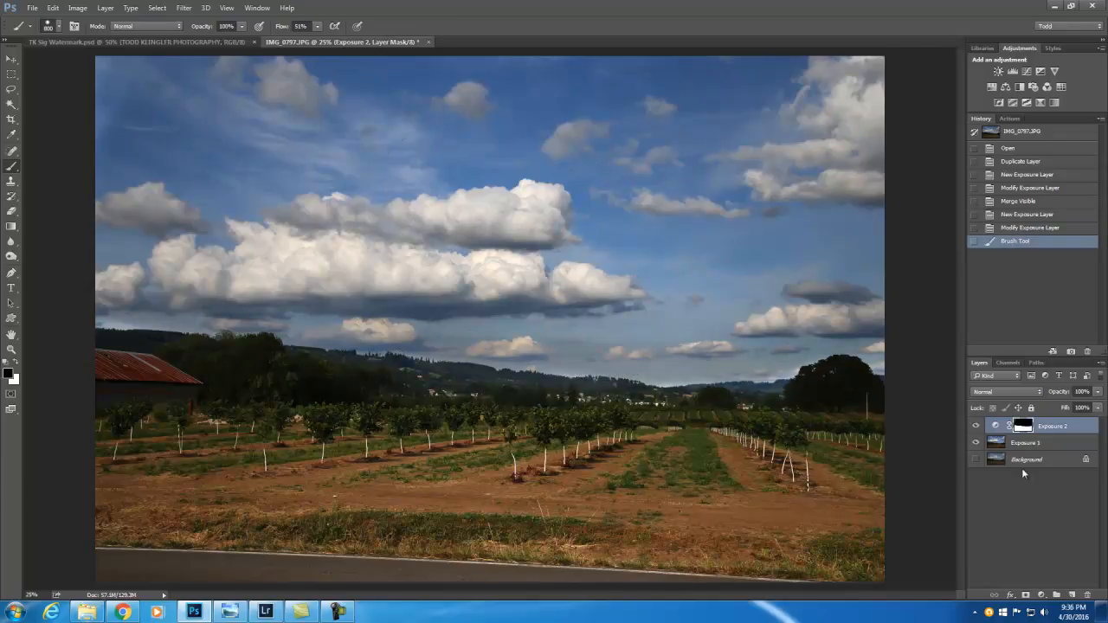
Add a Vibrance adjustment layer with vibrance at +53
click(1054, 72)
click(838, 443)
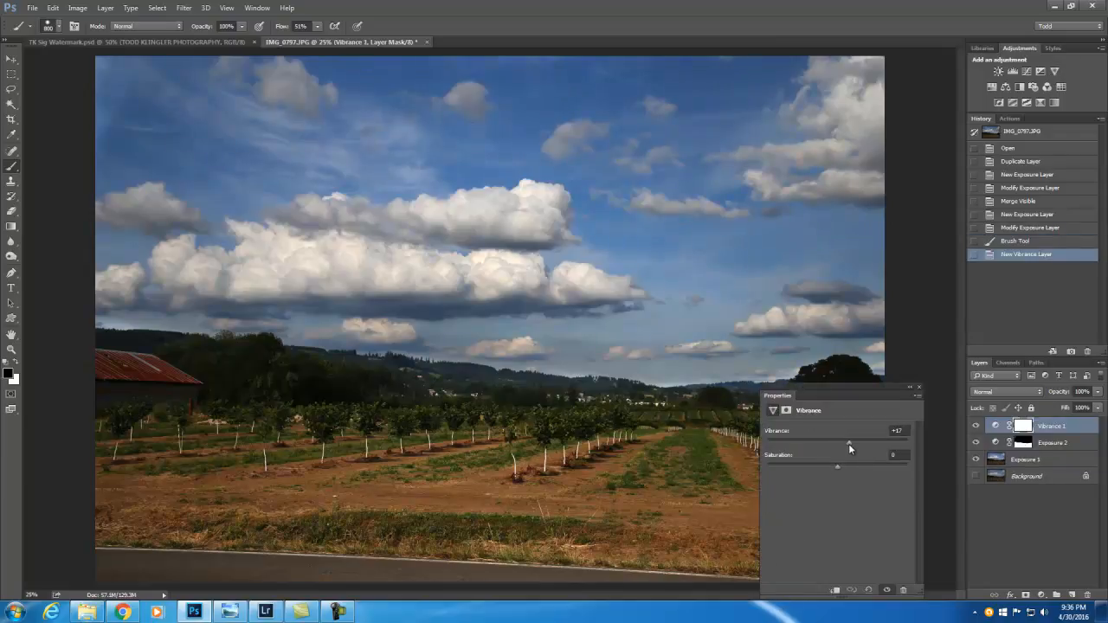
drag(856, 443, 888, 448)
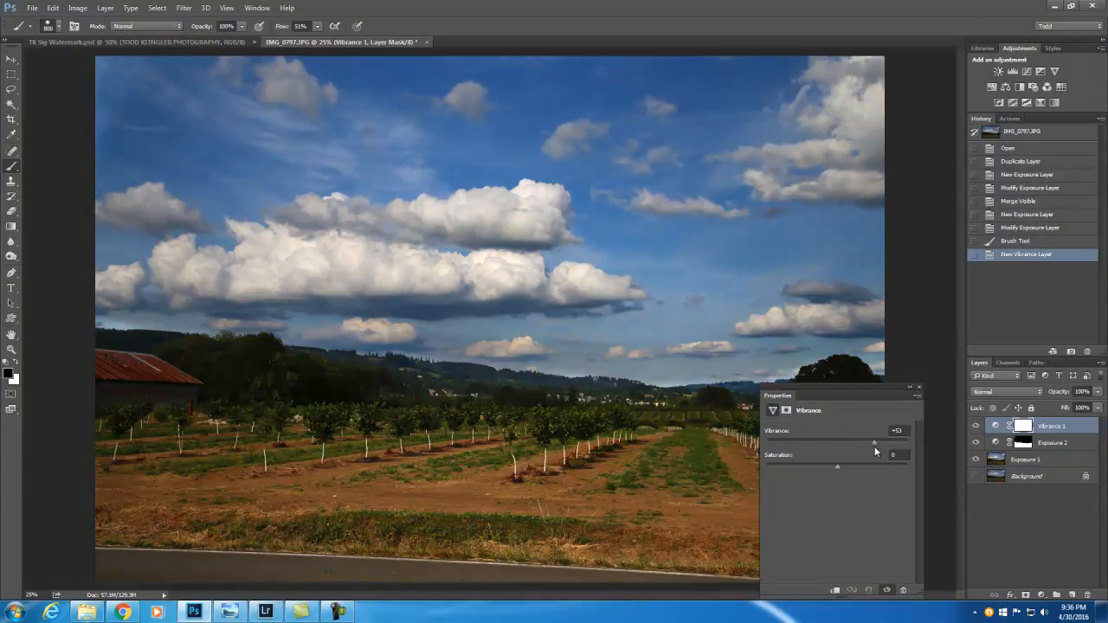
drag(874, 446, 874, 446)
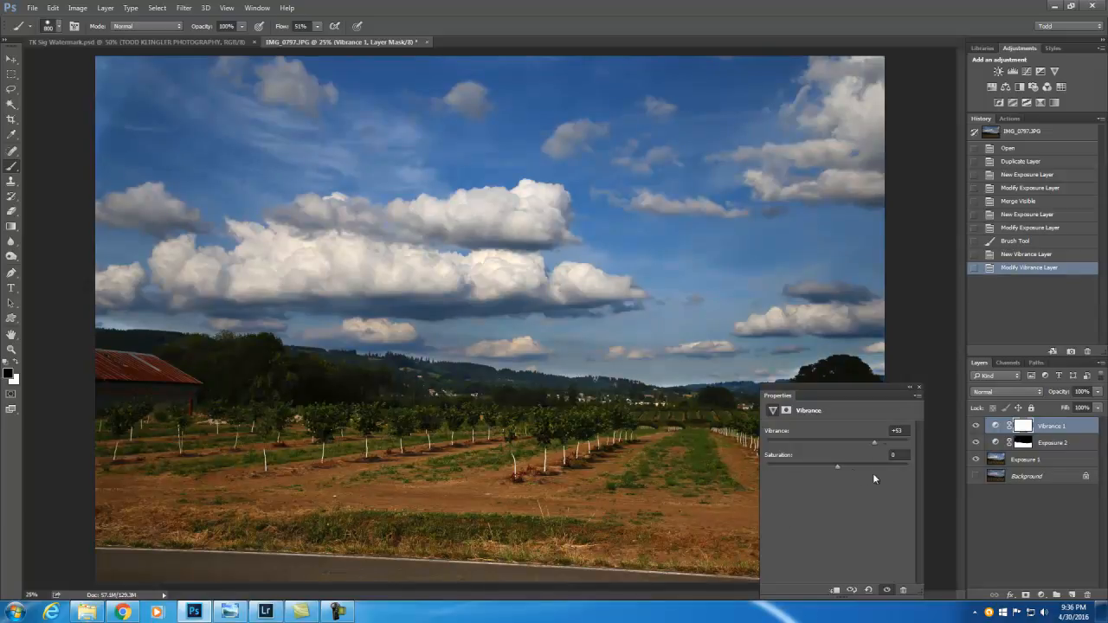
click(919, 387)
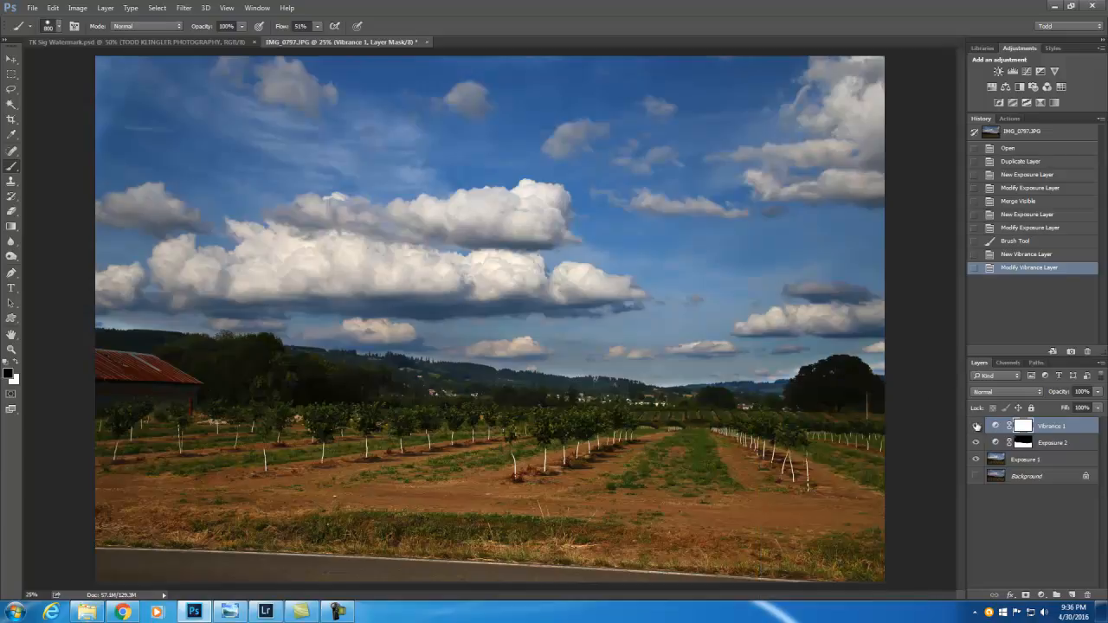
Compare the photo with and without the Vibrance adjustment, and merge all visible layers into one
click(976, 425)
click(976, 425)
click(976, 425)
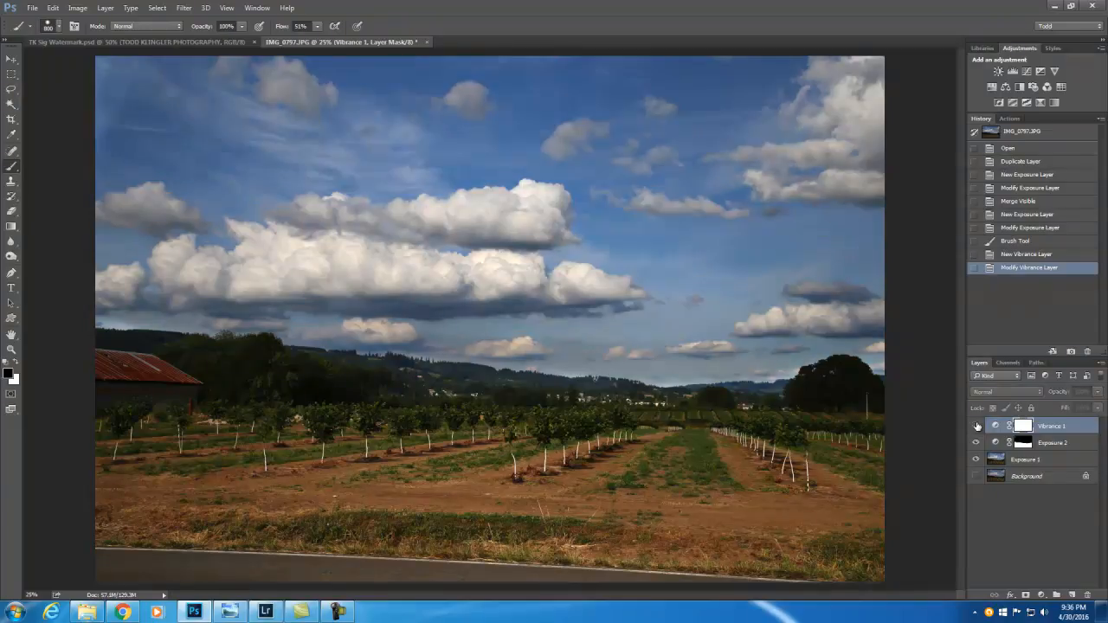
click(976, 425)
click(976, 425)
click(976, 425)
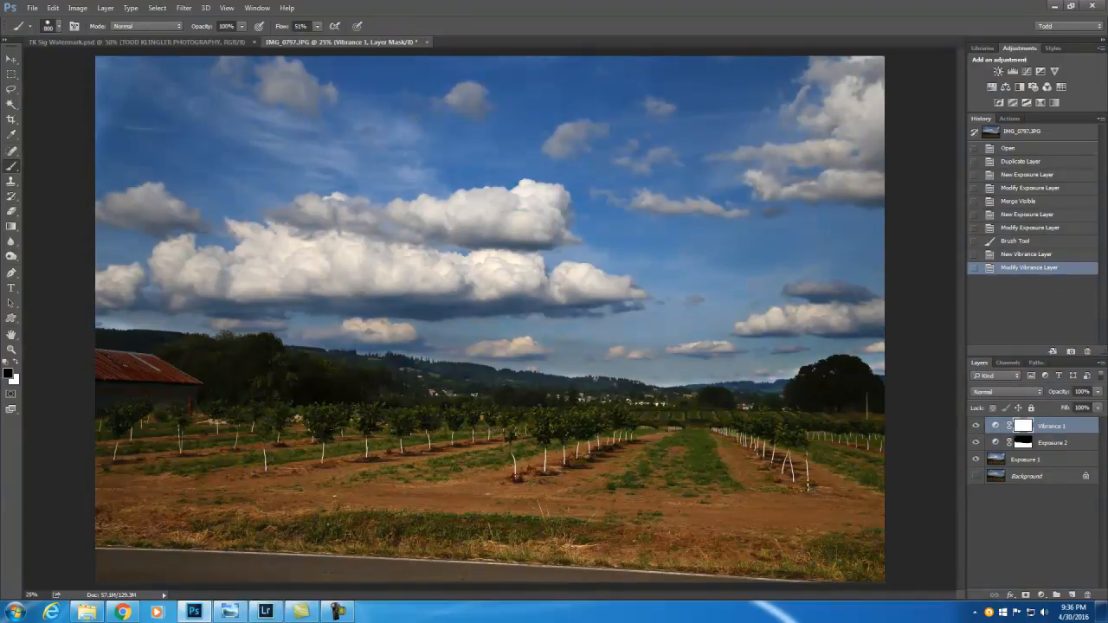
click(1100, 365)
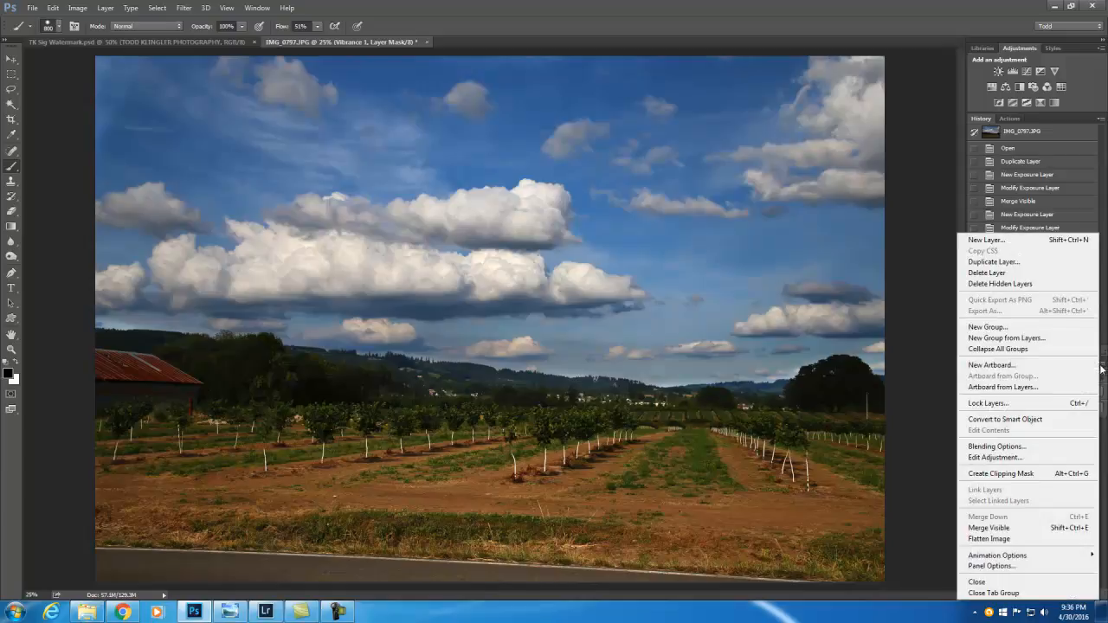
click(987, 528)
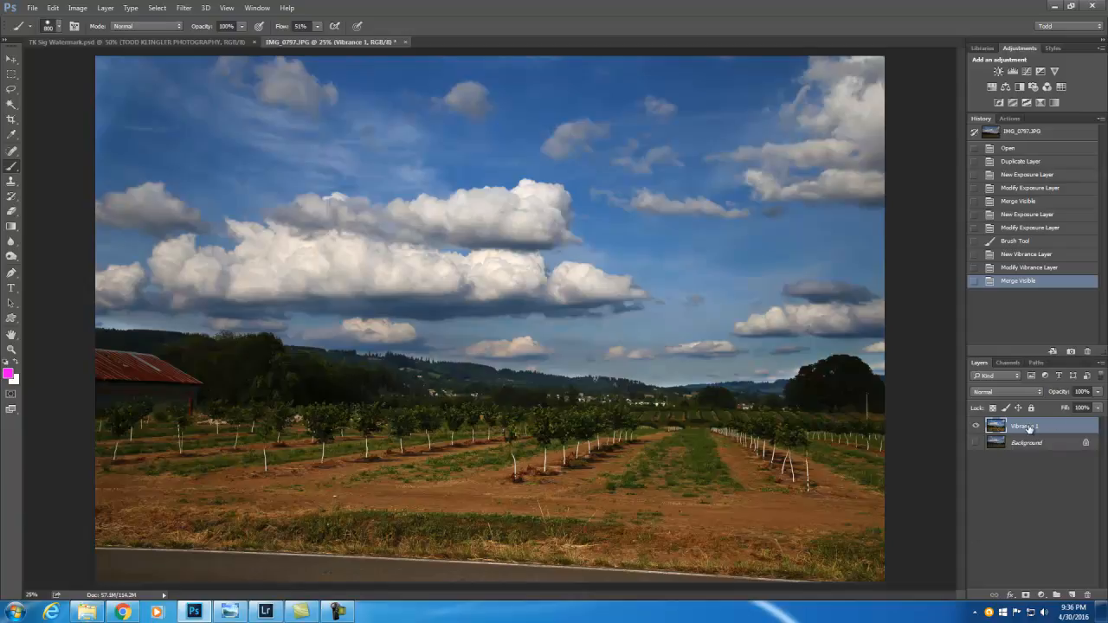
Create a new layer above the merged photo and fill it with black in Normal mode at 100% opacity
click(1072, 595)
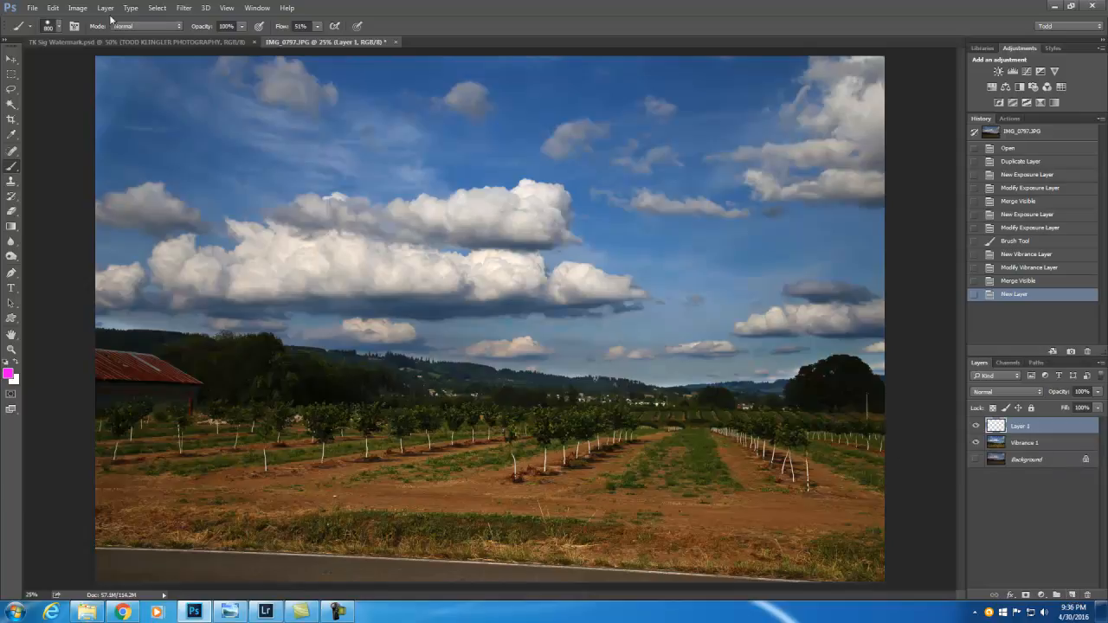
click(52, 8)
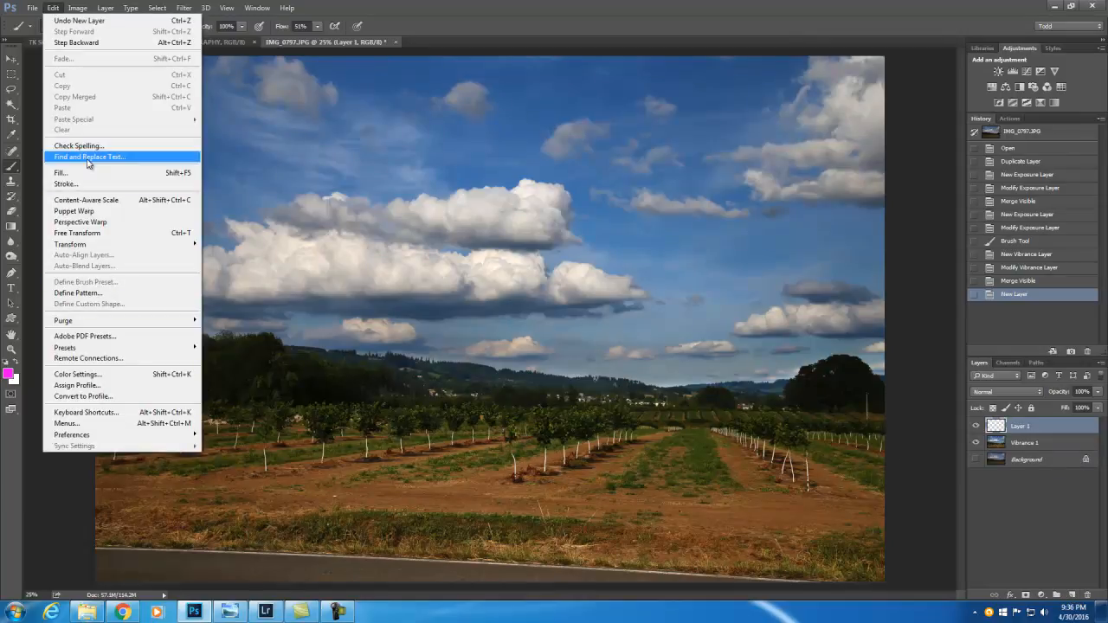
click(84, 174)
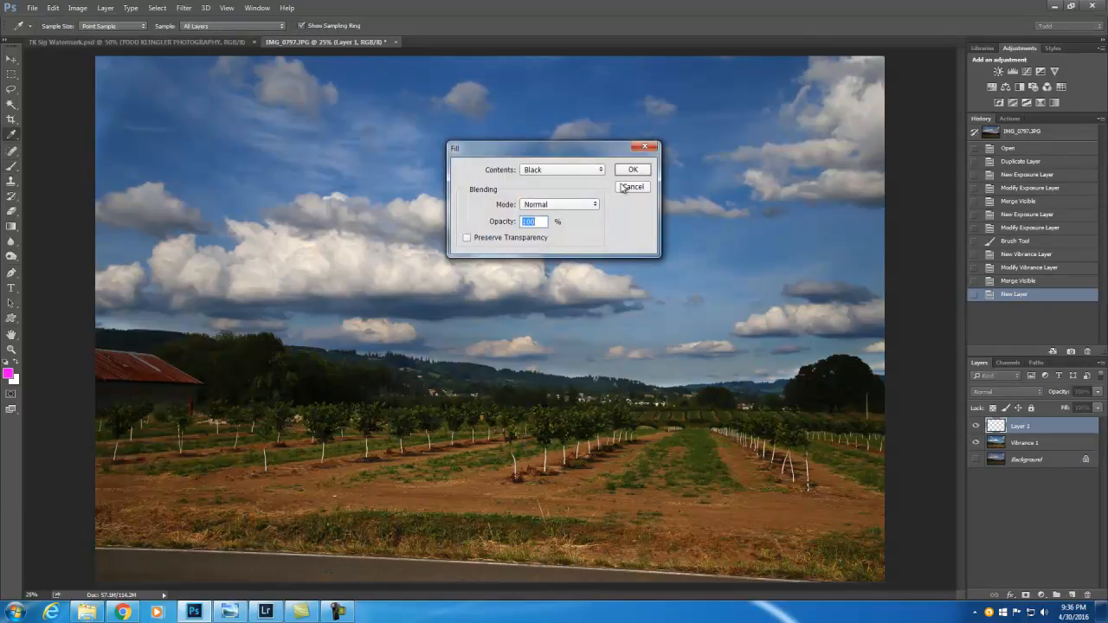
click(629, 171)
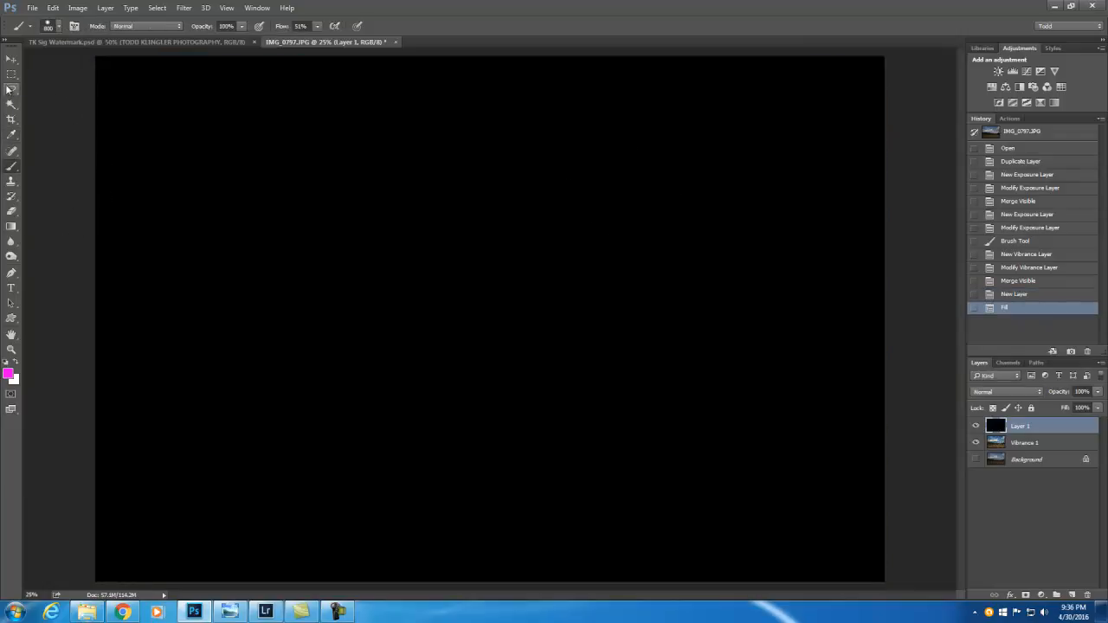
Clear a large centred rectangle, feathered with the preset radius, from the black layer to form a soft dark border, and deselect
click(11, 74)
drag(160, 112, 819, 527)
right_click(595, 330)
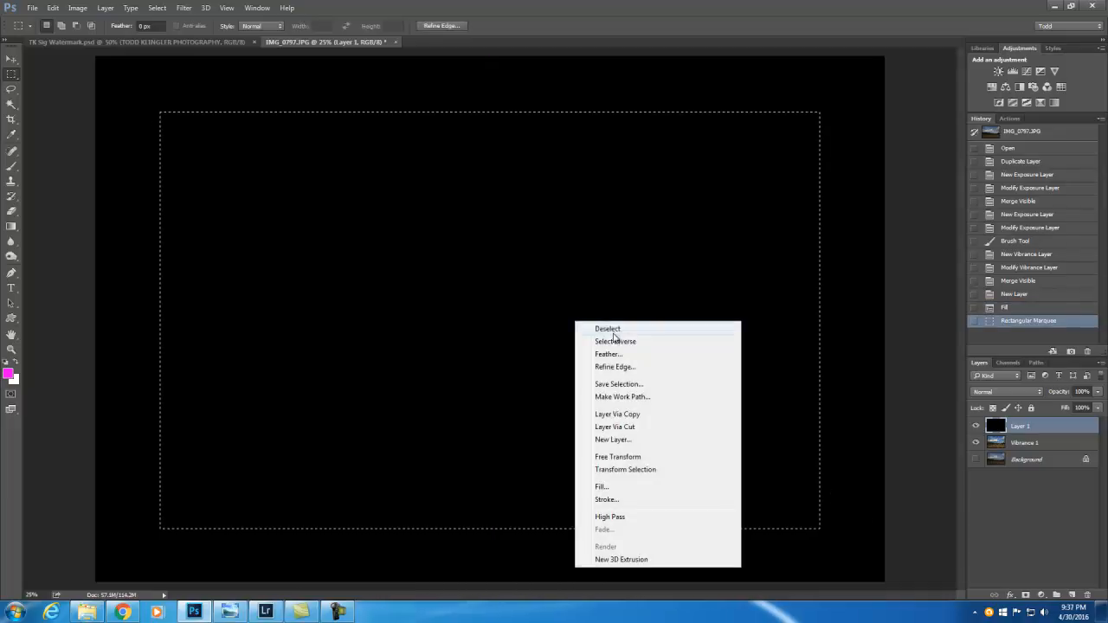
click(609, 355)
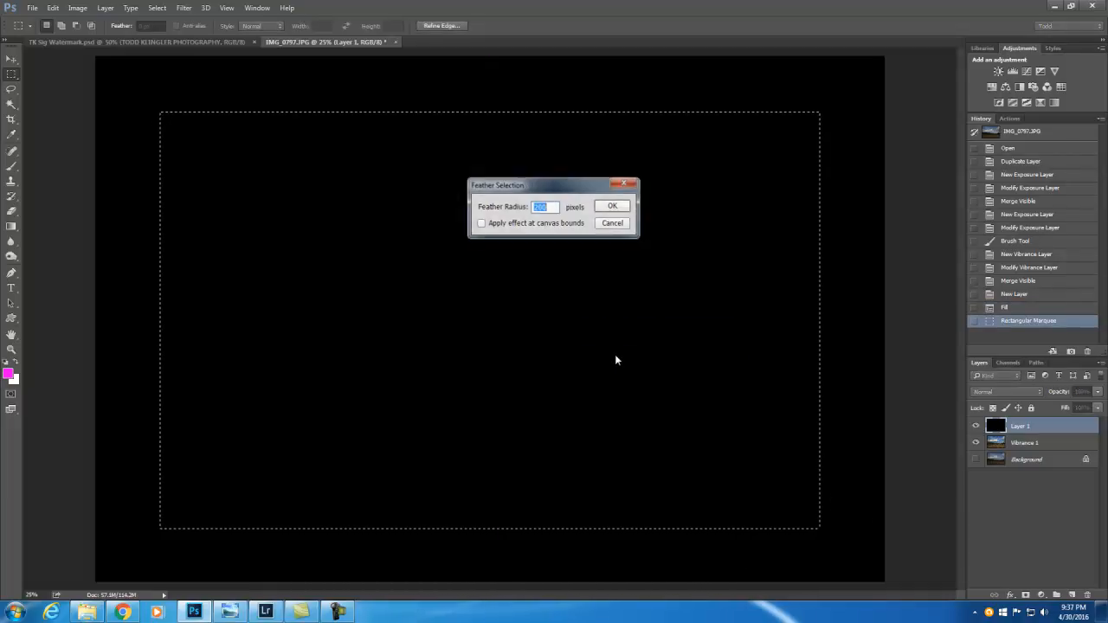
click(612, 206)
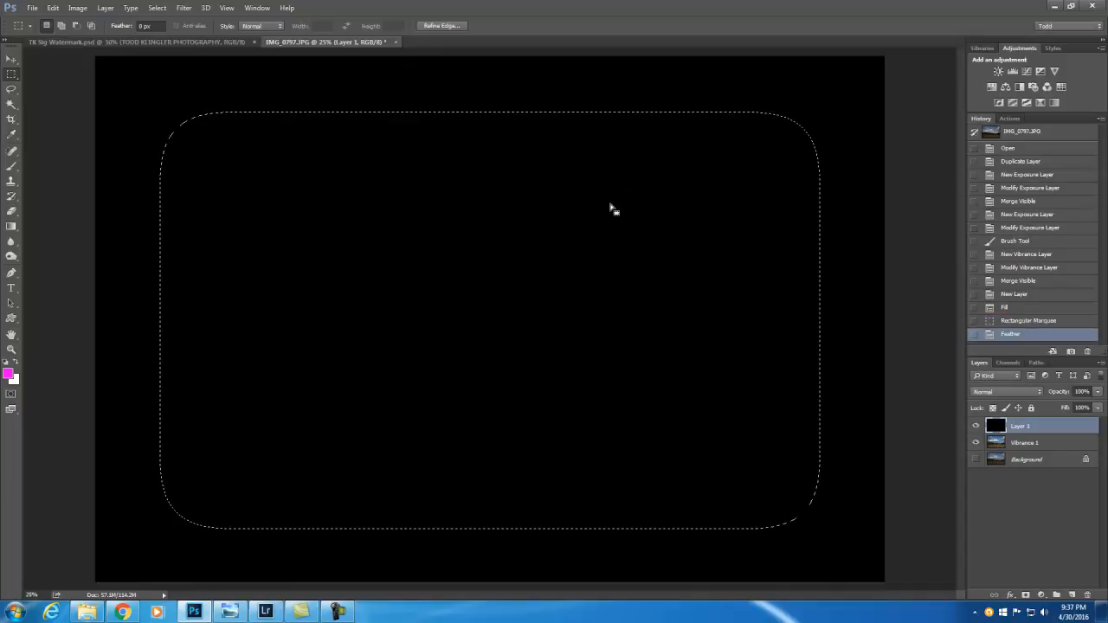
key(Delete)
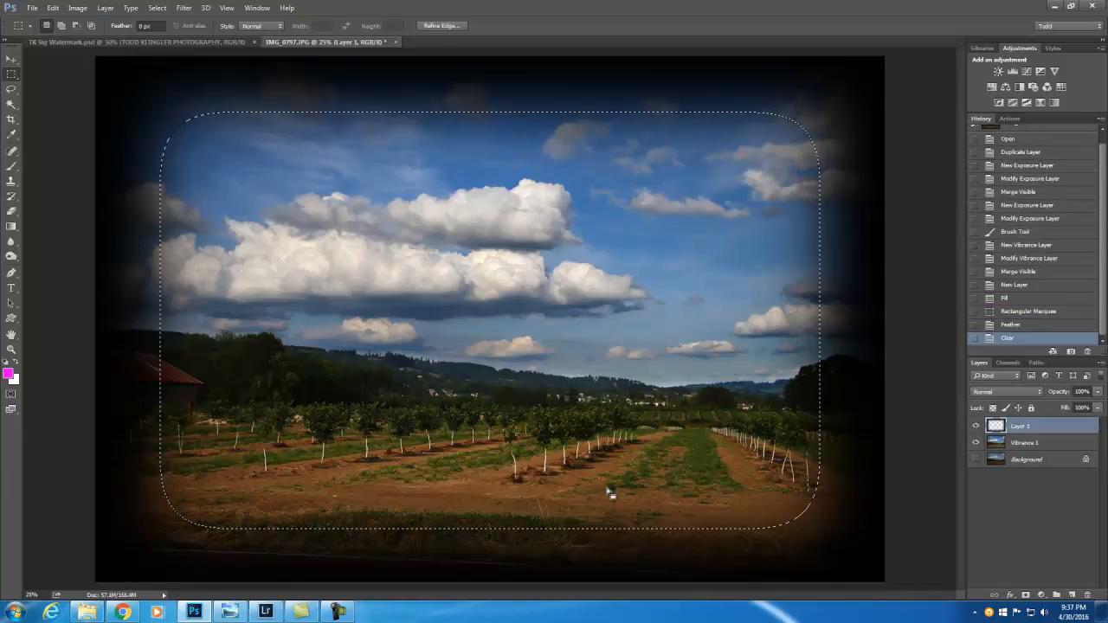
key(ctrl+d)
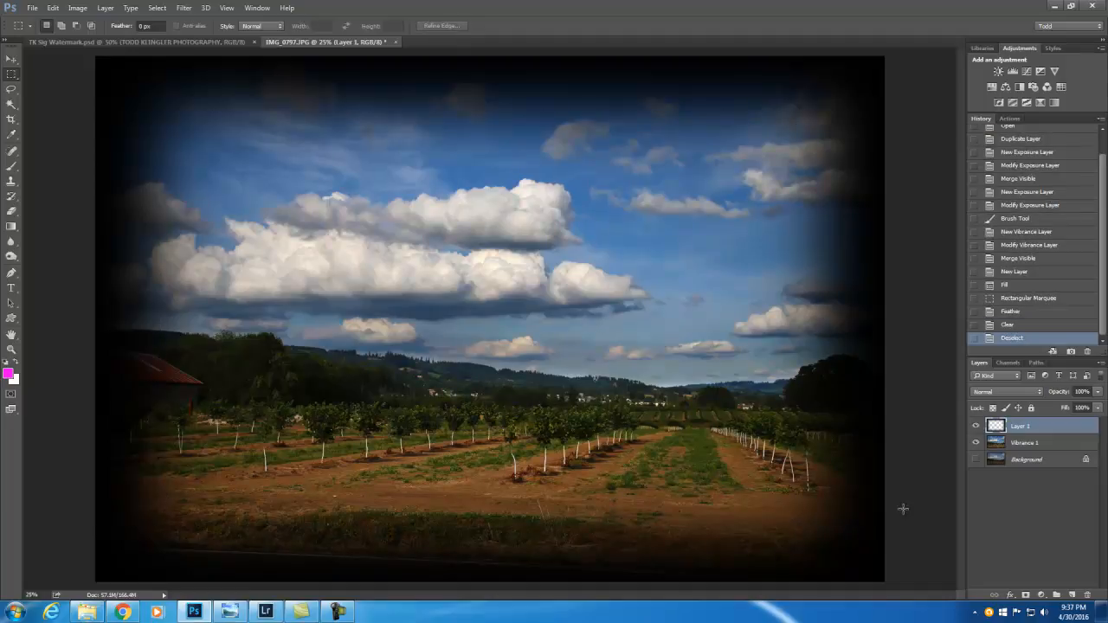
Try an opacity change on the black border layer, and delete that layer
click(1098, 407)
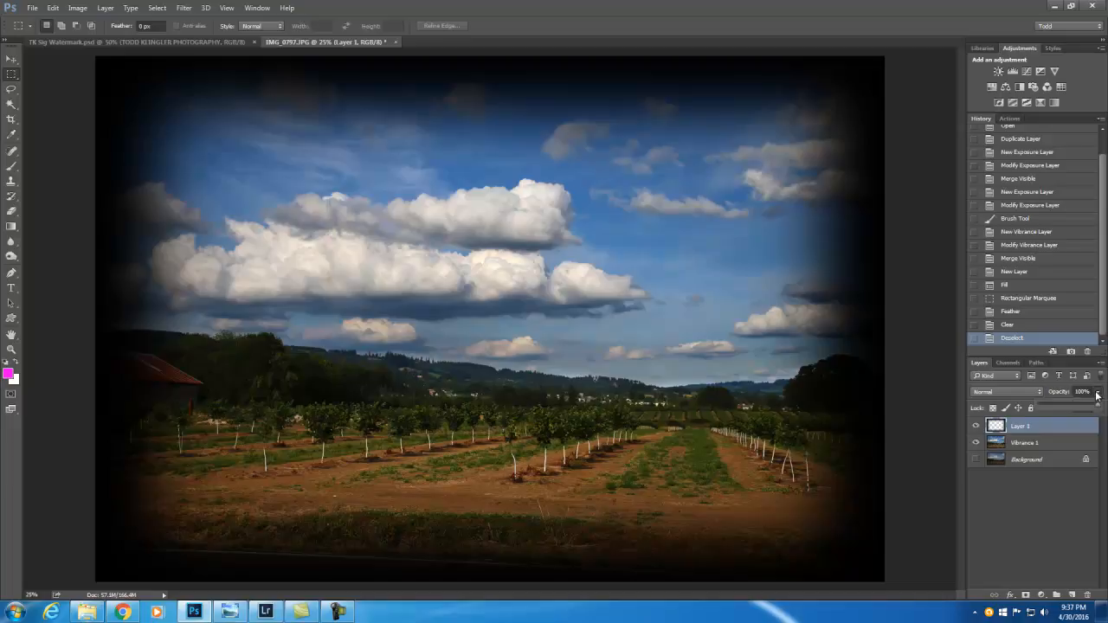
mouse_move(1098, 409)
mouse_down()
mouse_move(1085, 408)
mouse_move(1102, 410)
mouse_up()
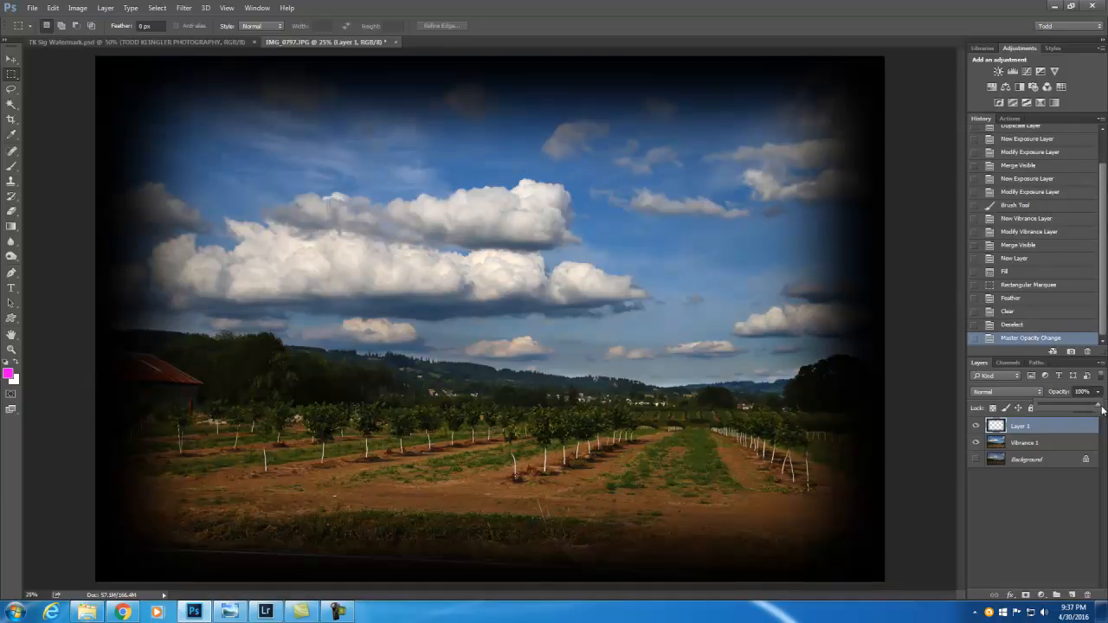
right_click(1030, 430)
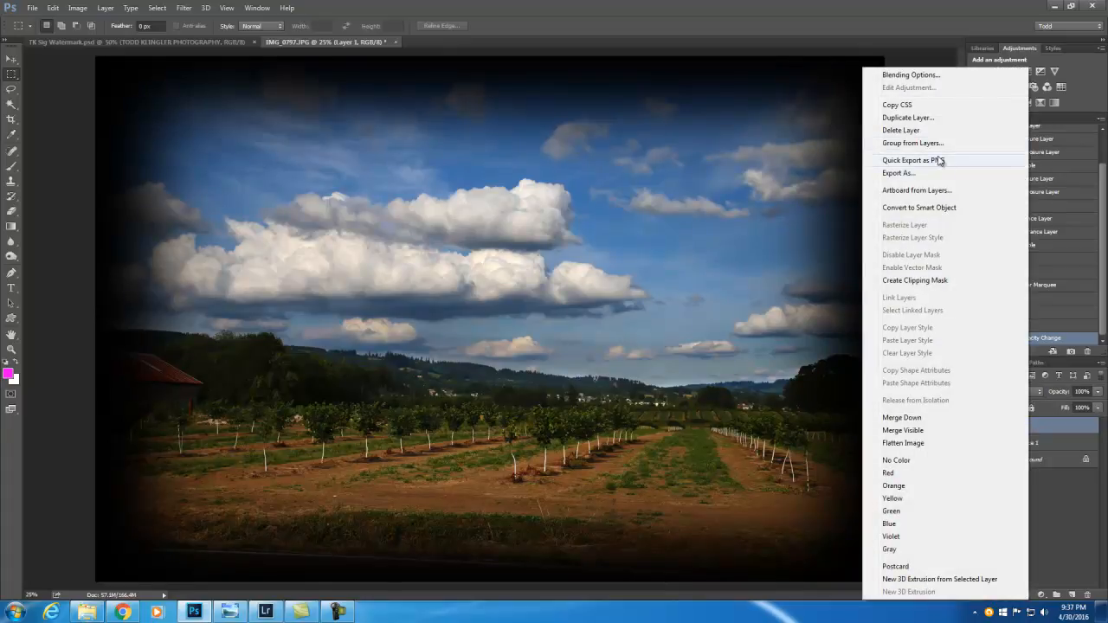
click(901, 130)
click(509, 228)
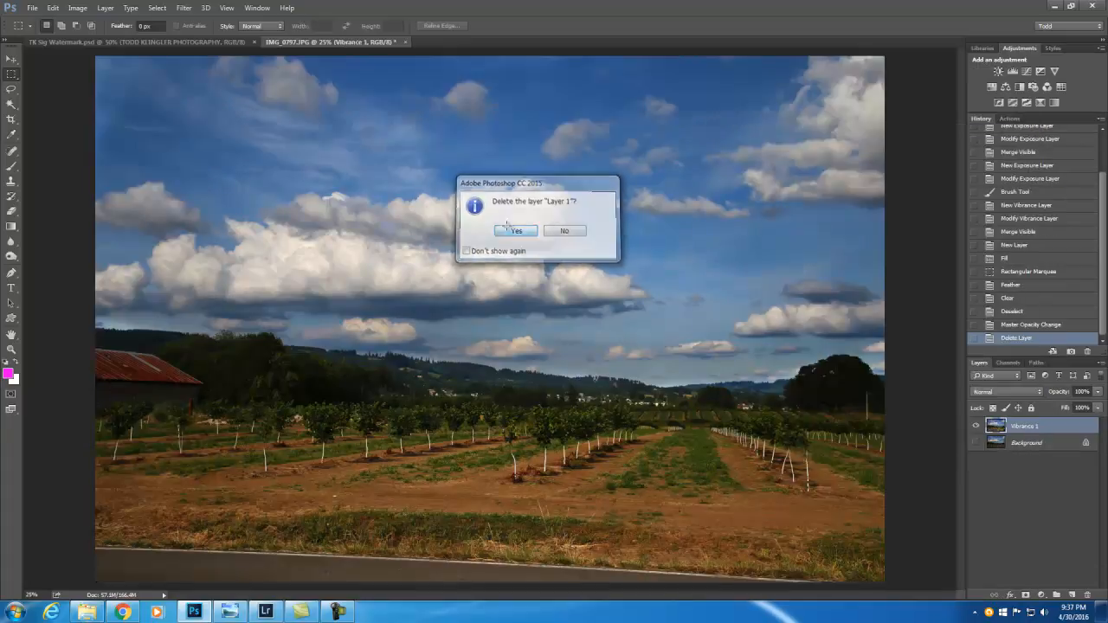
Duplicate the Vibrance 1 layer and set the copy's blending mode to Multiply
right_click(1022, 427)
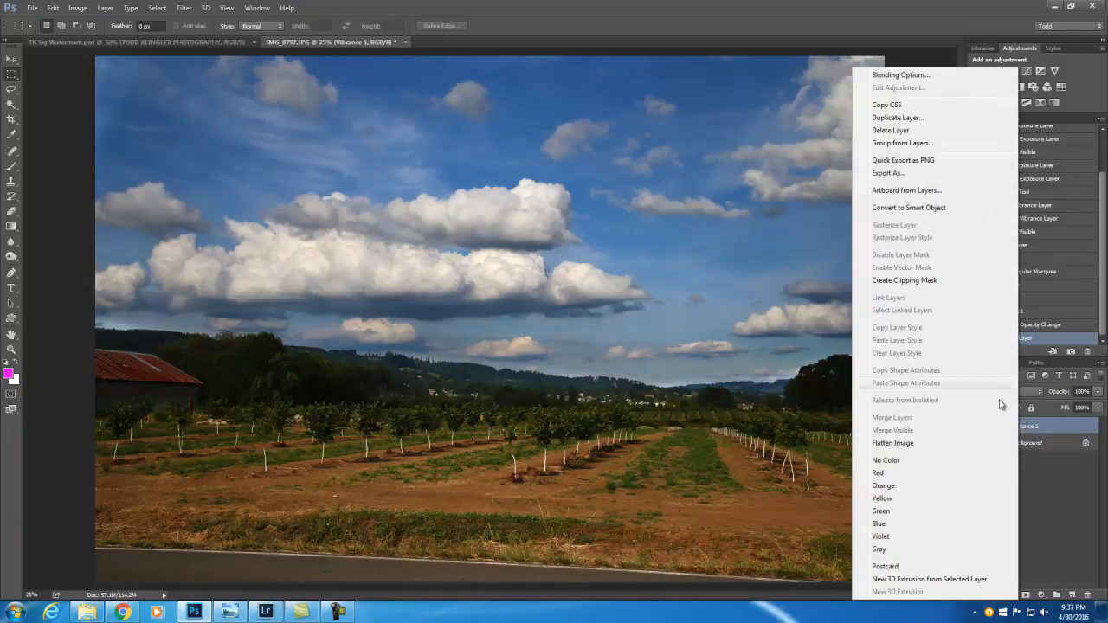
click(895, 117)
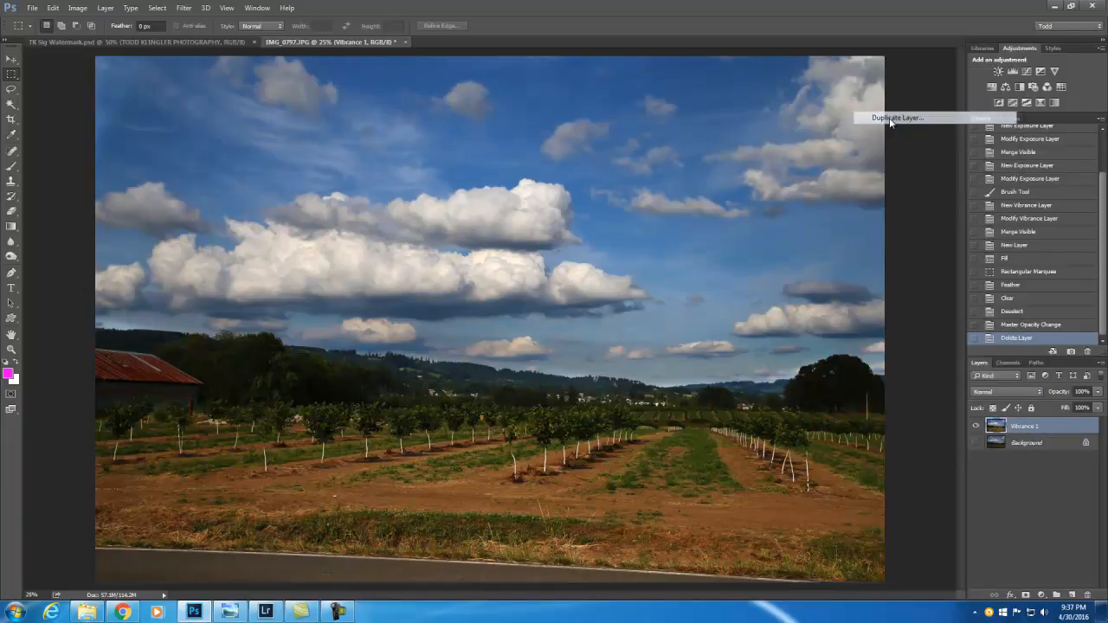
click(651, 189)
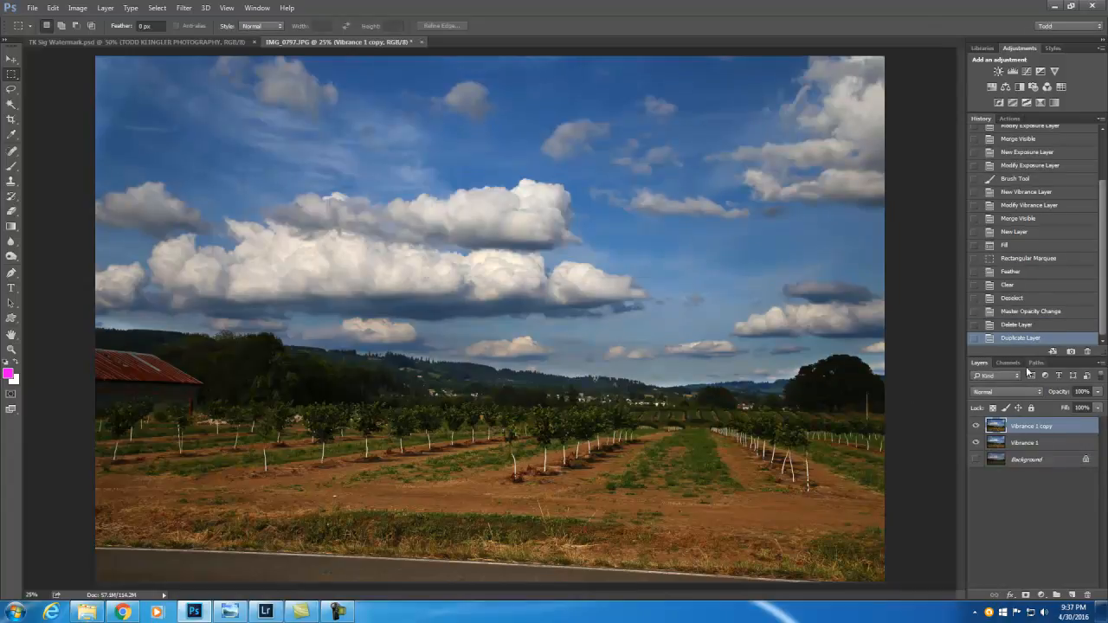
click(1039, 392)
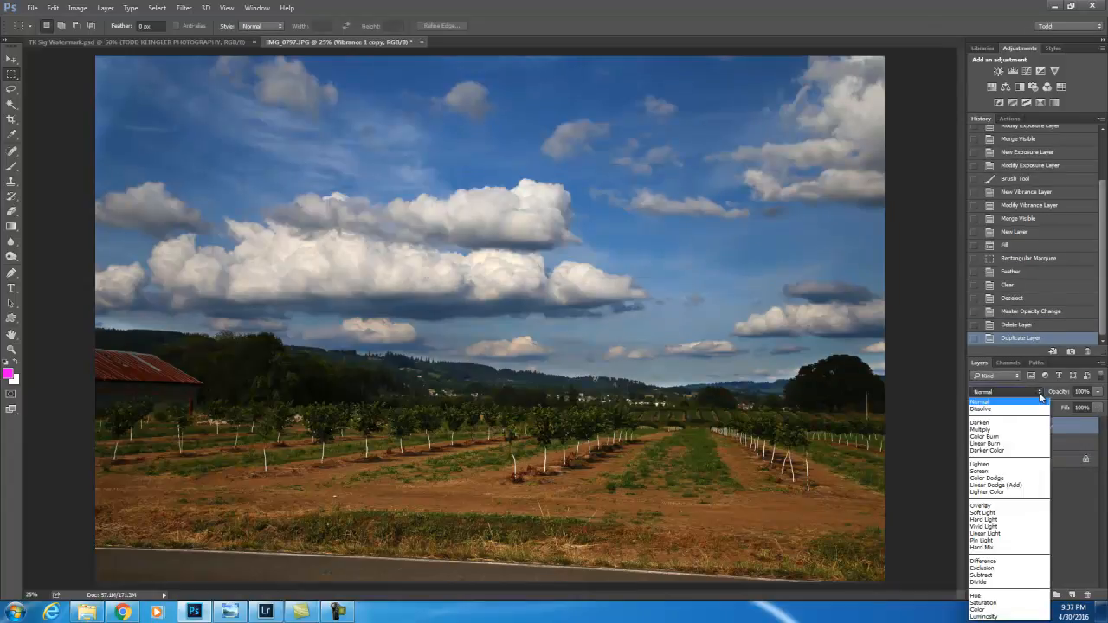
click(992, 429)
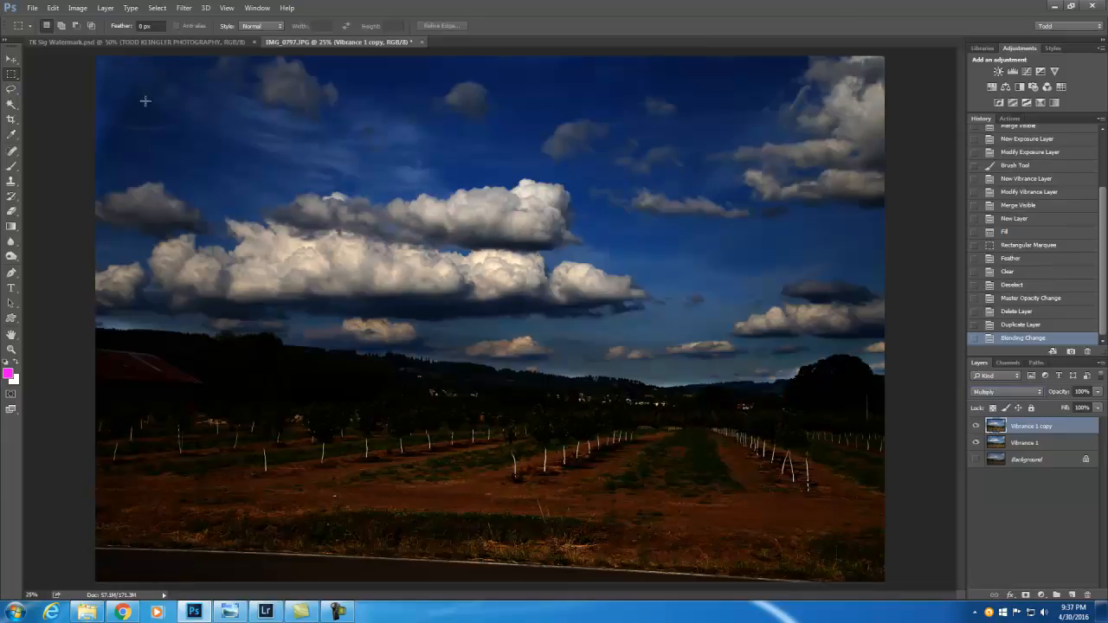
Clear a large centred rectangle, feathered 200 pixels, from the Multiply copy, deselect, and set the layer's opacity to 70%
drag(146, 108, 826, 532)
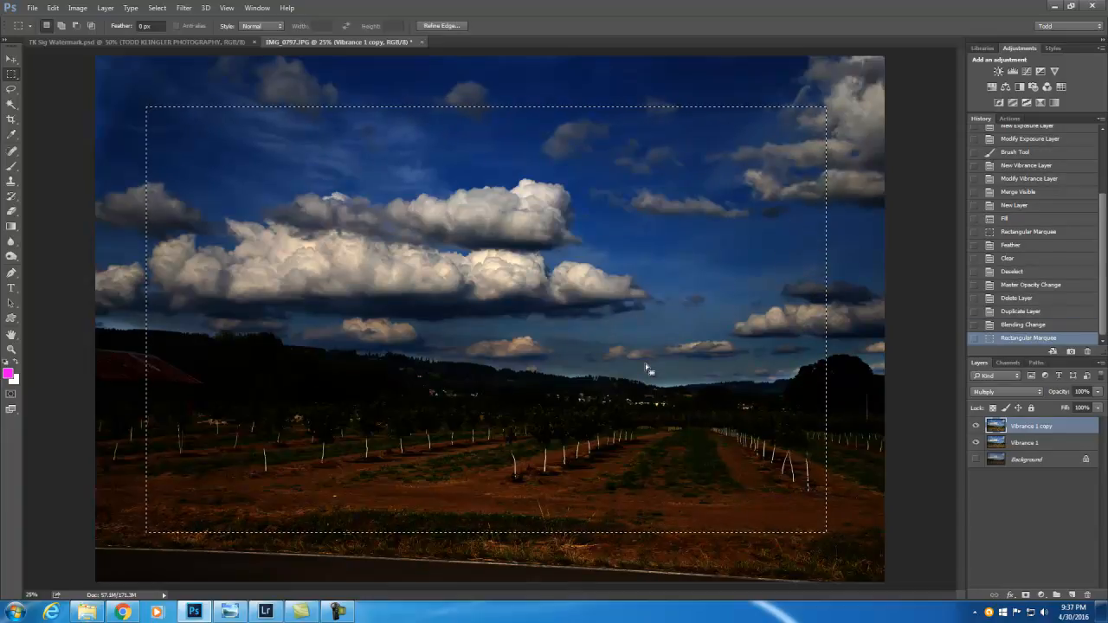
right_click(510, 277)
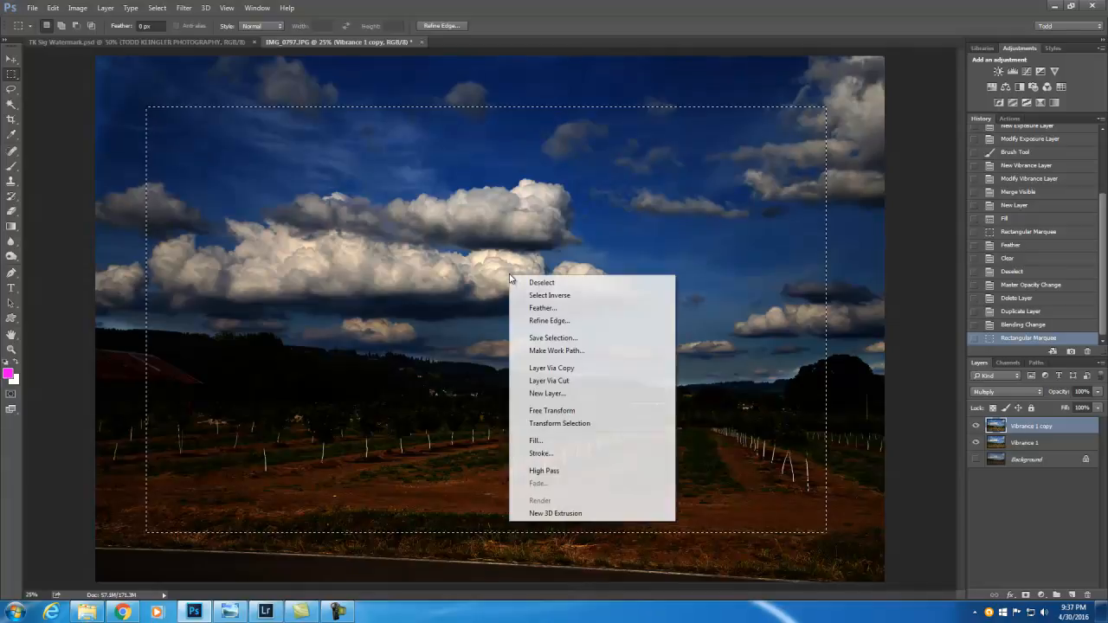
click(541, 308)
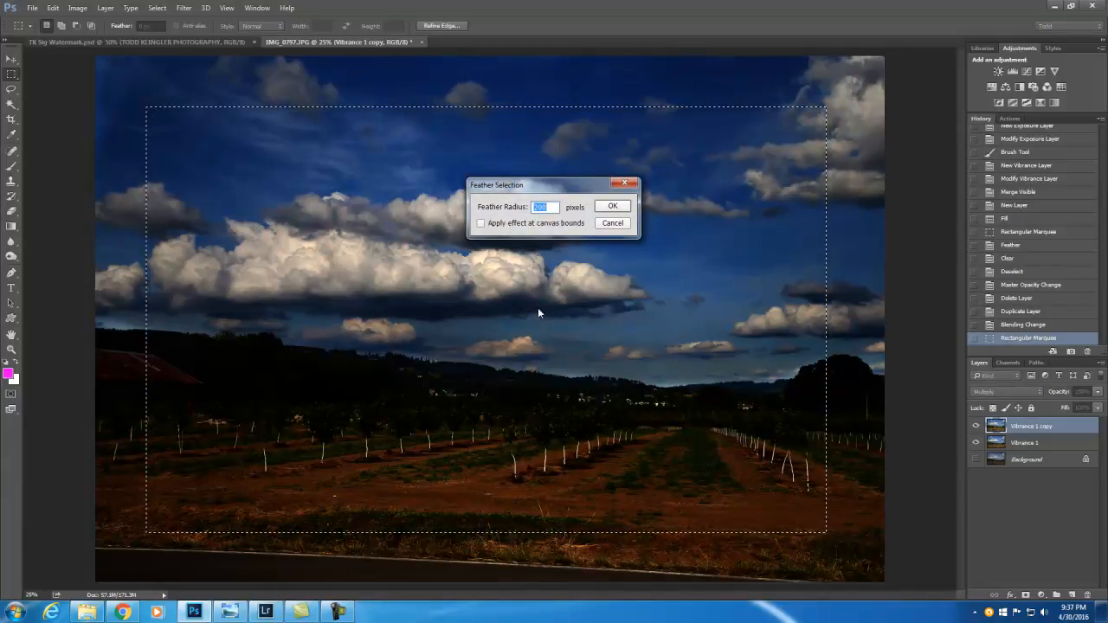
click(612, 208)
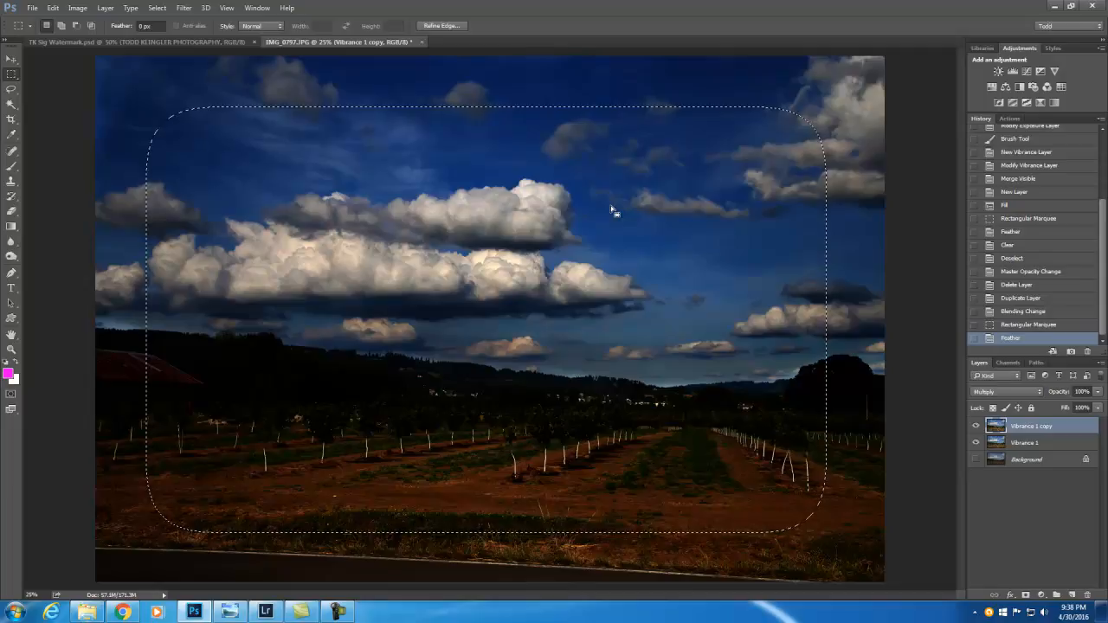
key(Delete)
key(ctrl+d)
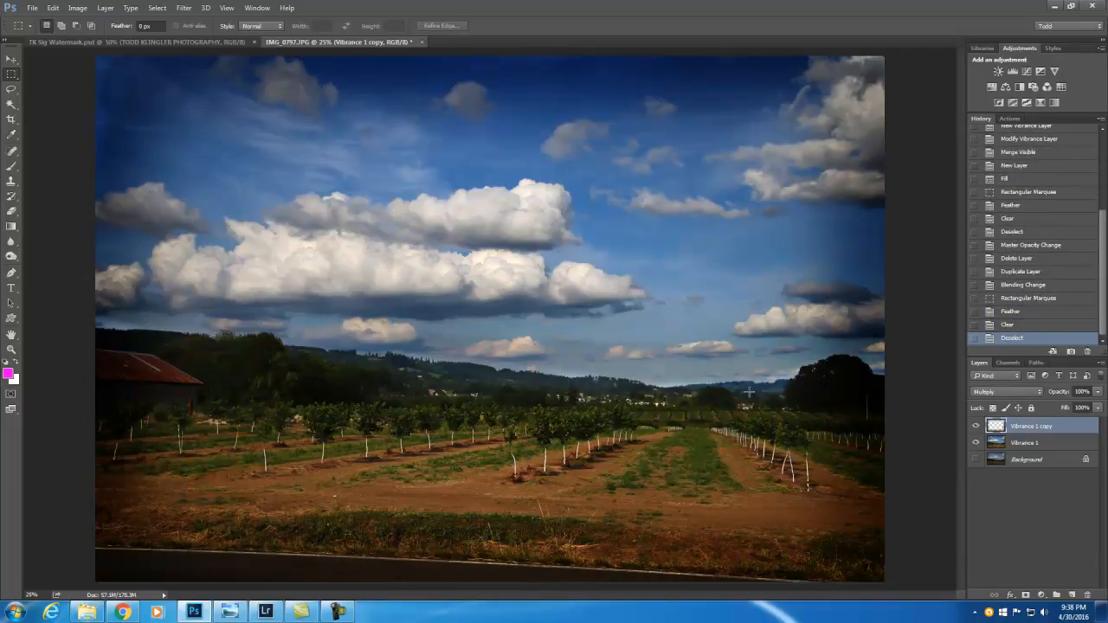
click(1099, 394)
drag(1097, 408, 1081, 408)
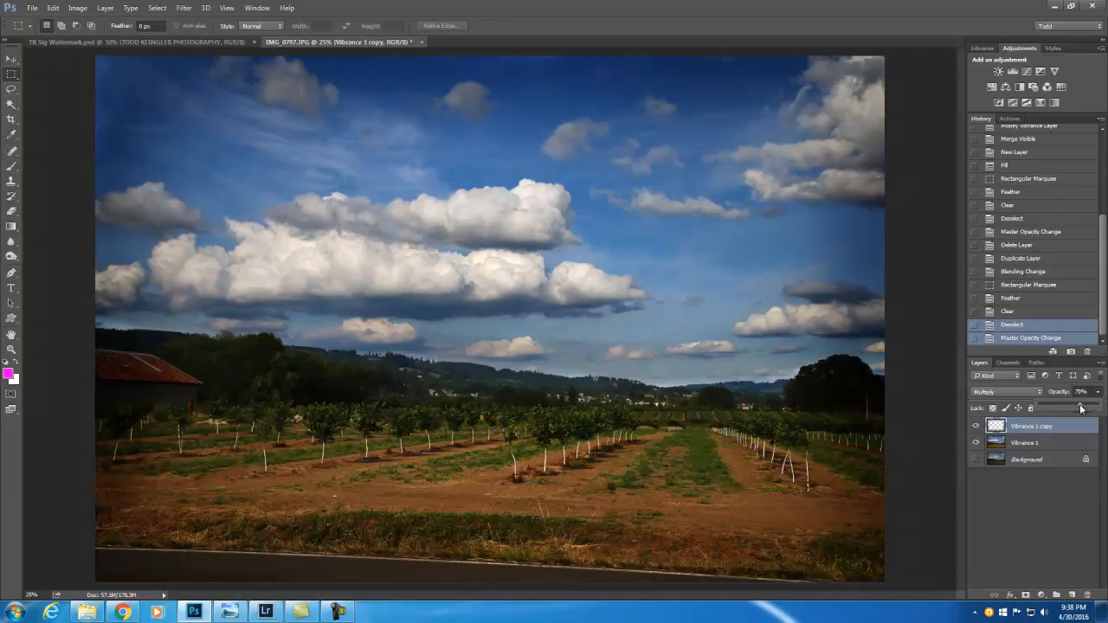
Compare the photo with and without the Multiply edge layer, and merge all visible layers into one
click(975, 426)
click(975, 425)
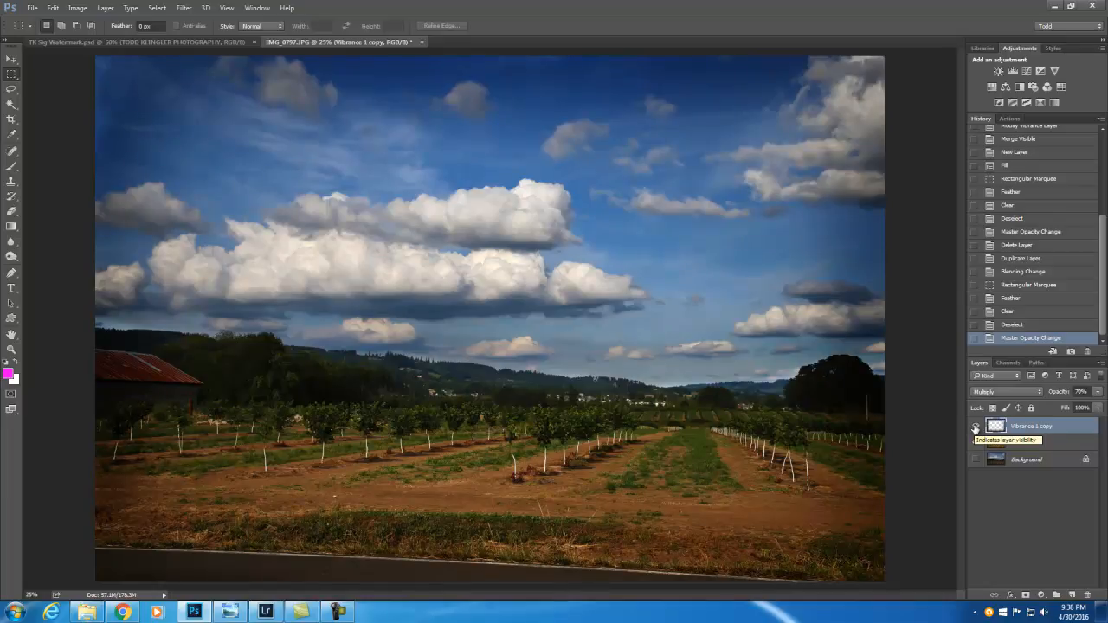
click(976, 427)
click(975, 427)
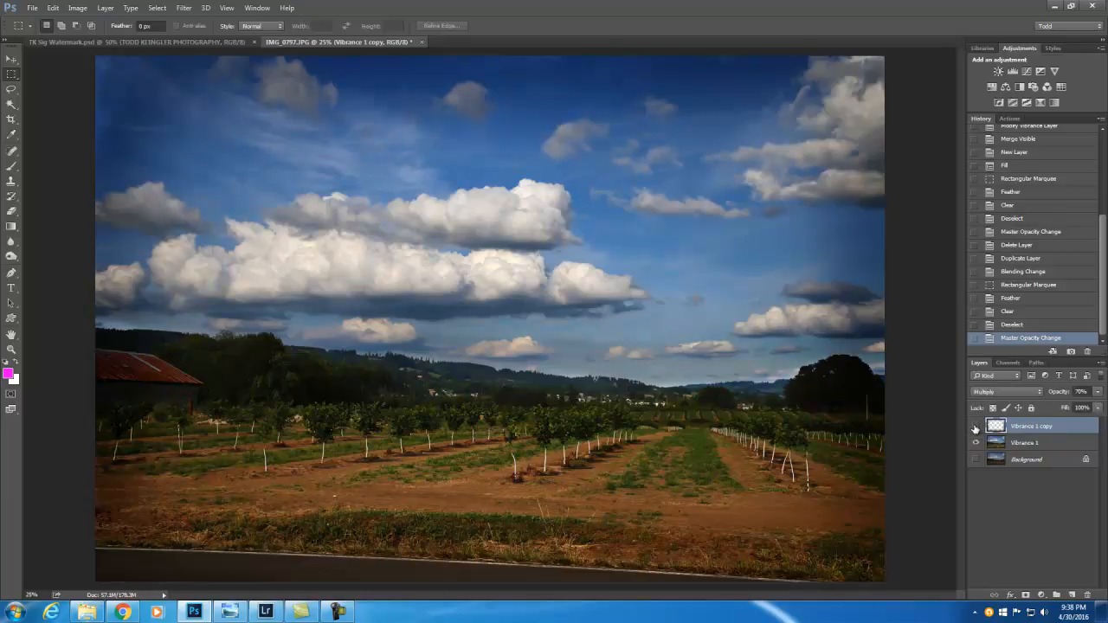
click(975, 427)
click(975, 427)
click(975, 426)
click(976, 427)
click(1100, 363)
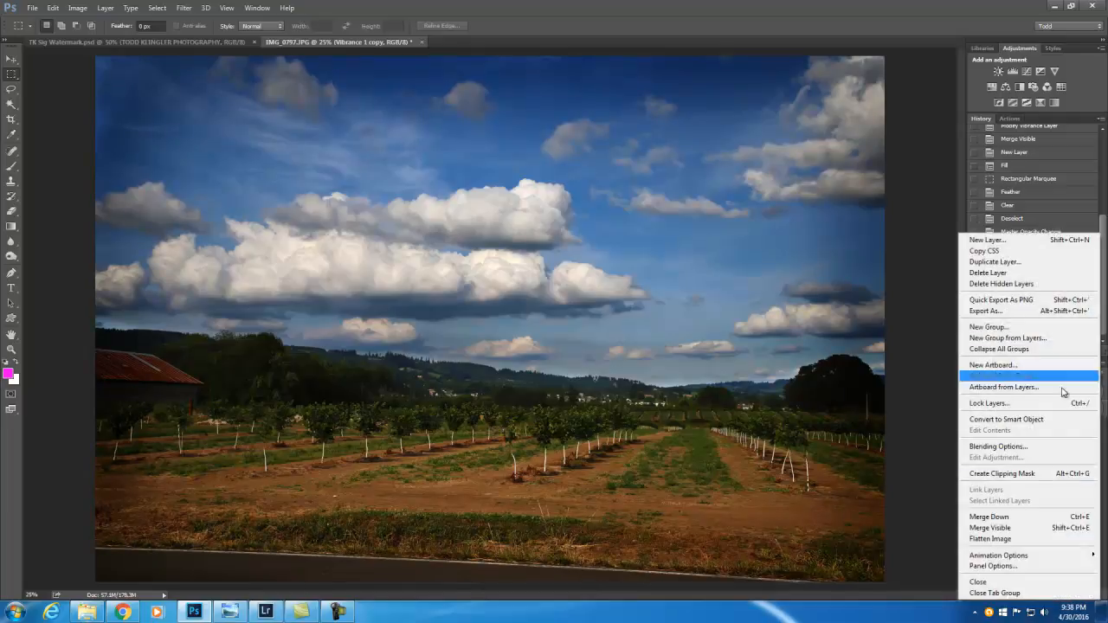
click(1005, 527)
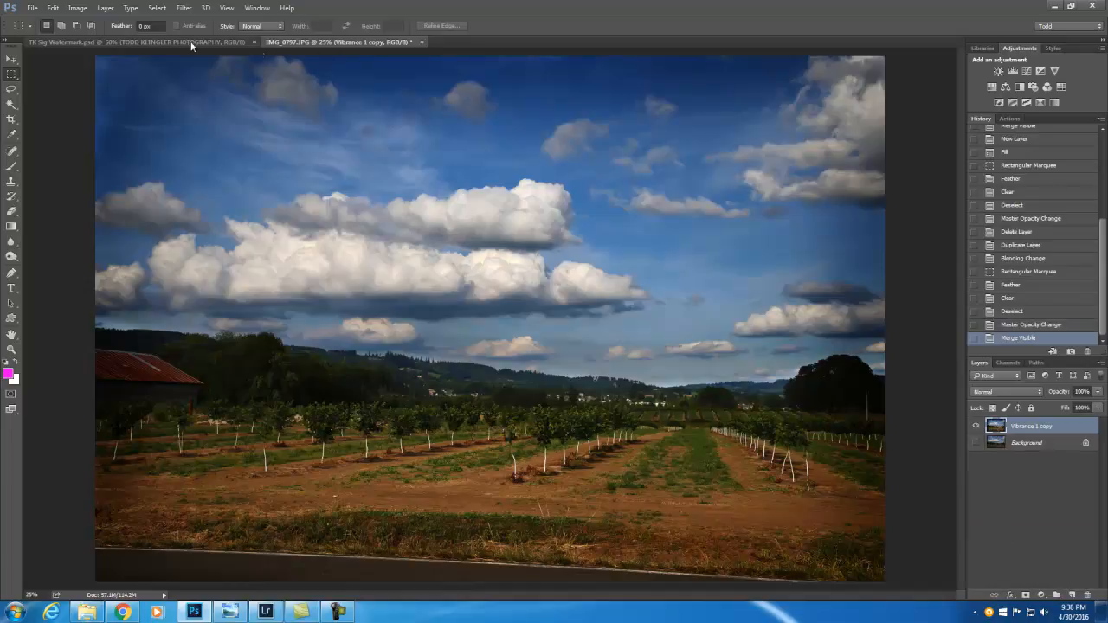
Copy the signature watermark from TK Sig Watermark.psd onto IMG_0797.JPG and place it over the field in the photo's lower left
drag(182, 41, 770, 130)
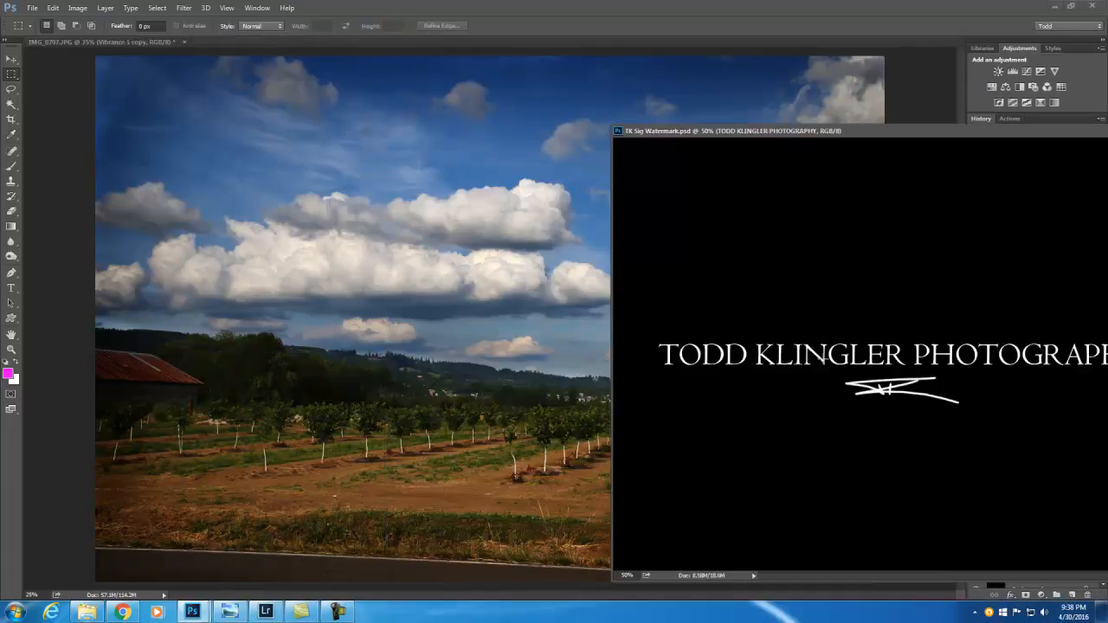
click(11, 59)
drag(834, 367, 229, 489)
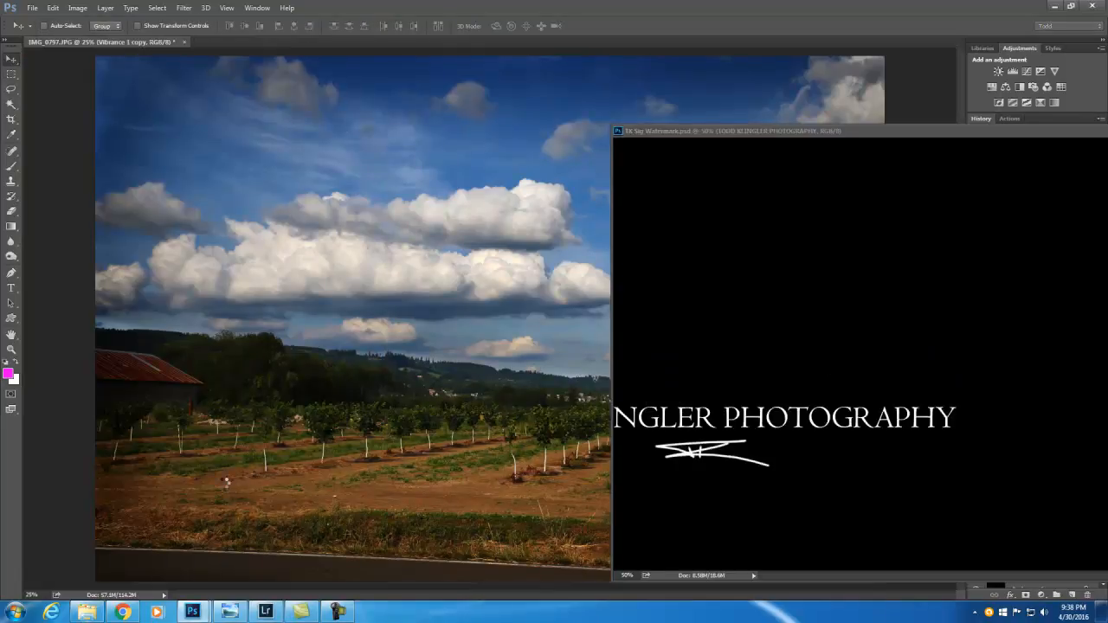
drag(947, 133, 809, 44)
click(130, 42)
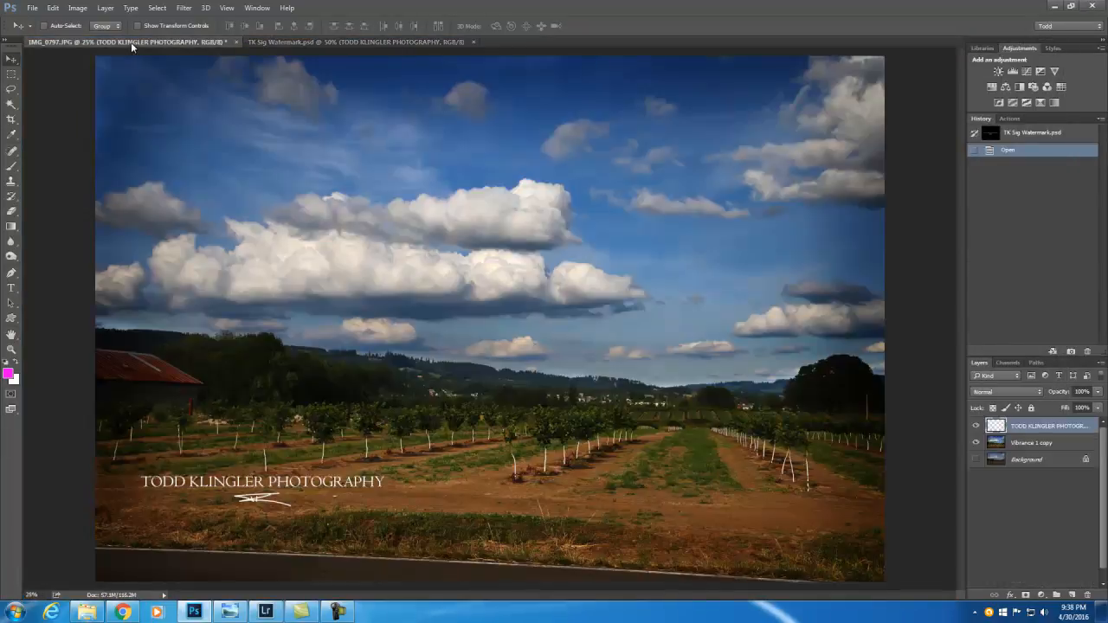
mouse_move(232, 466)
mouse_down()
mouse_move(213, 489)
mouse_move(253, 439)
mouse_up()
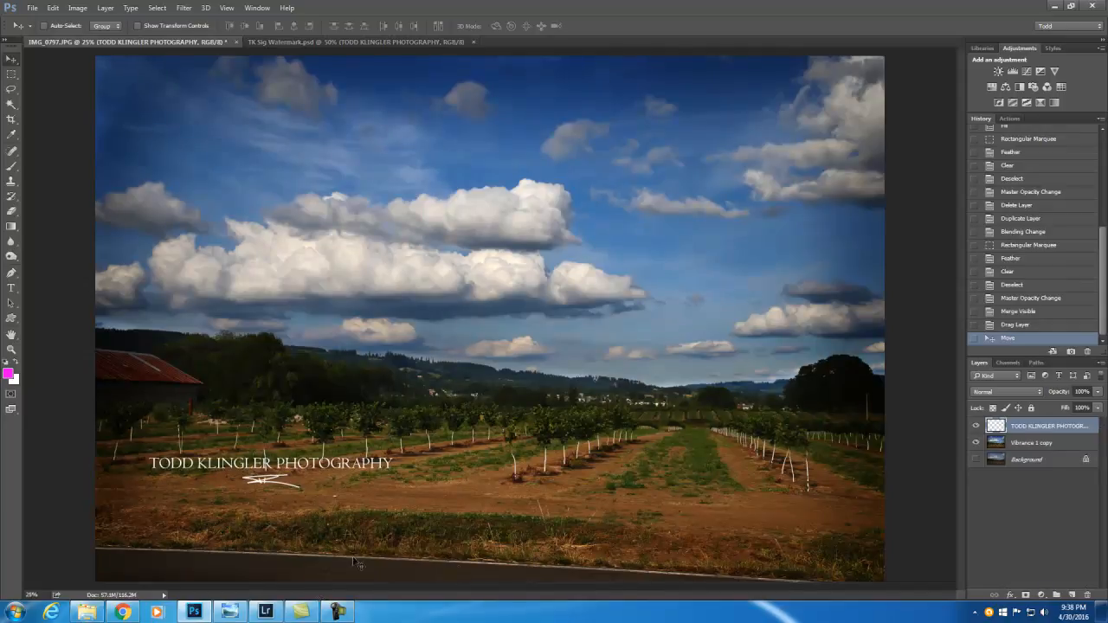
Crop the road strip off the photo's bottom edge, leaving a height of about 46.67 in
click(11, 119)
drag(490, 581, 496, 561)
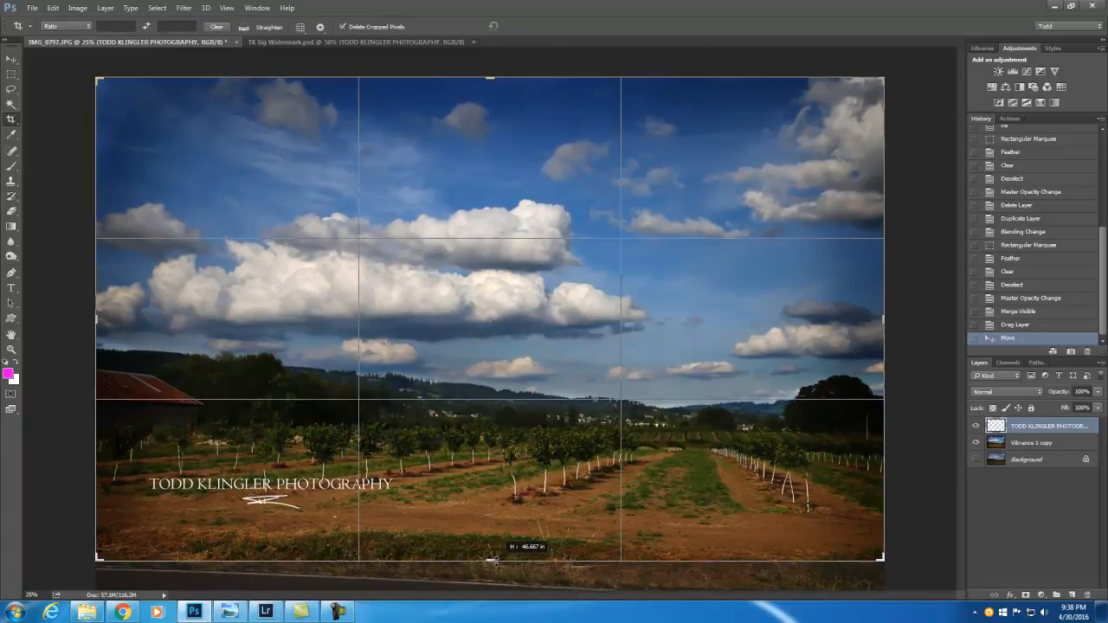
key(Return)
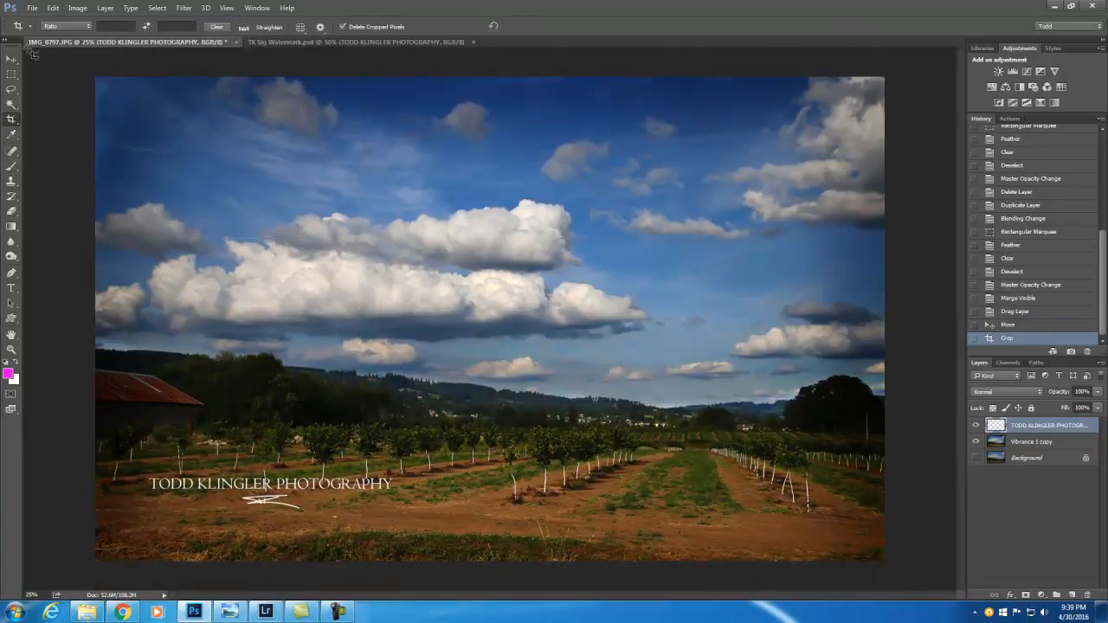
Move the signature watermark into the photo's lower-left corner and scale it down to about three quarters of its size
click(12, 58)
drag(283, 488, 247, 530)
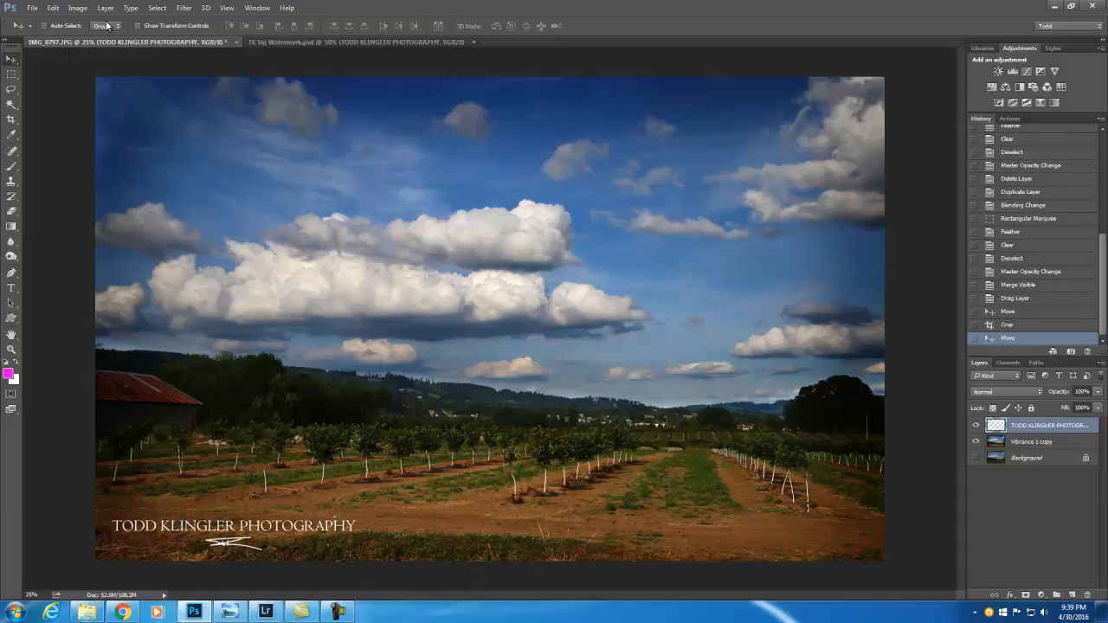
click(52, 9)
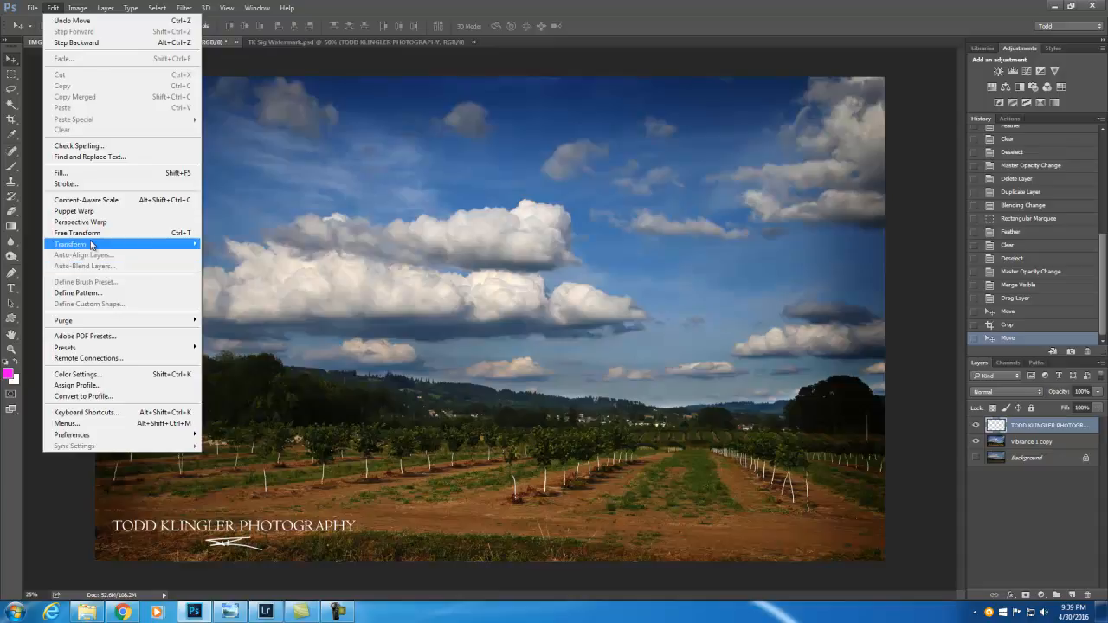
mouse_move(95, 244)
click(216, 260)
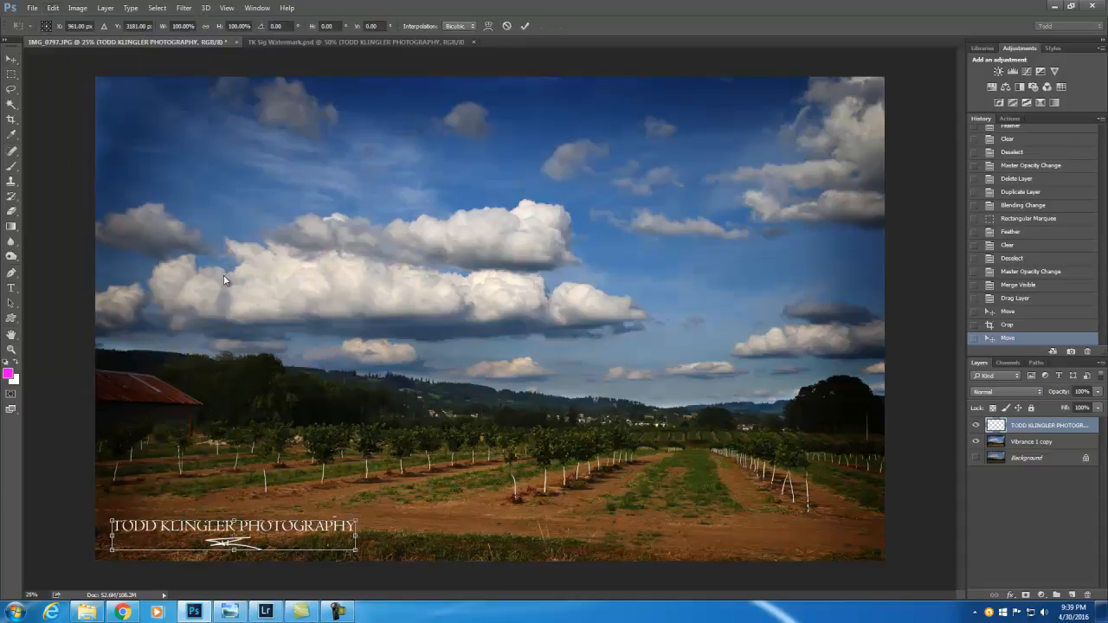
drag(355, 523, 237, 541)
key(Return)
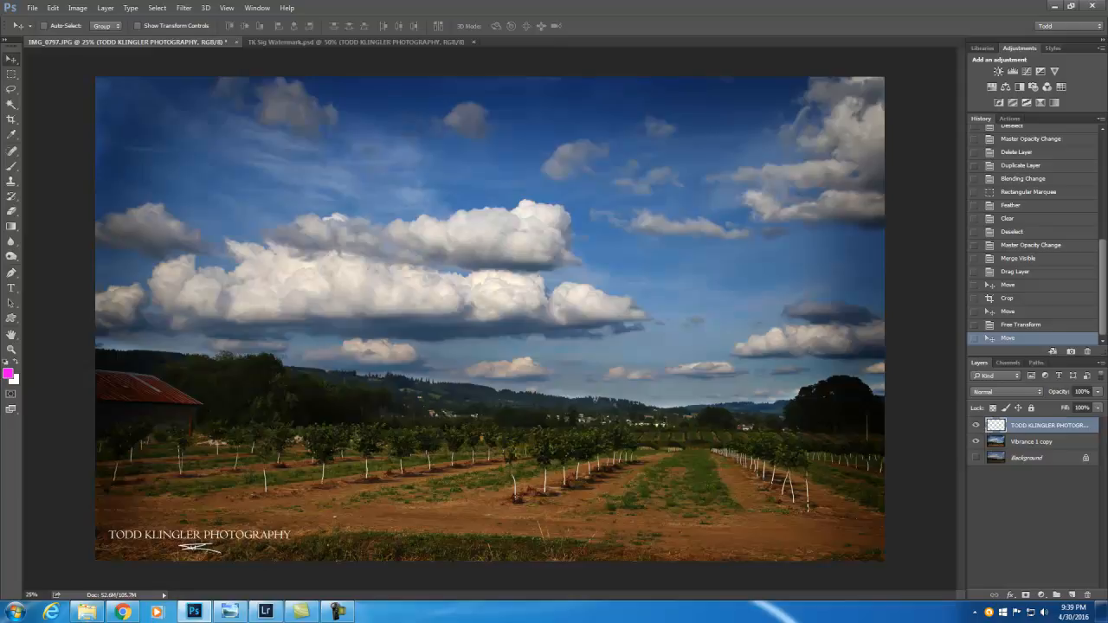
Merge all visible layers, and compare the finished photo with the original Background layer
click(1100, 375)
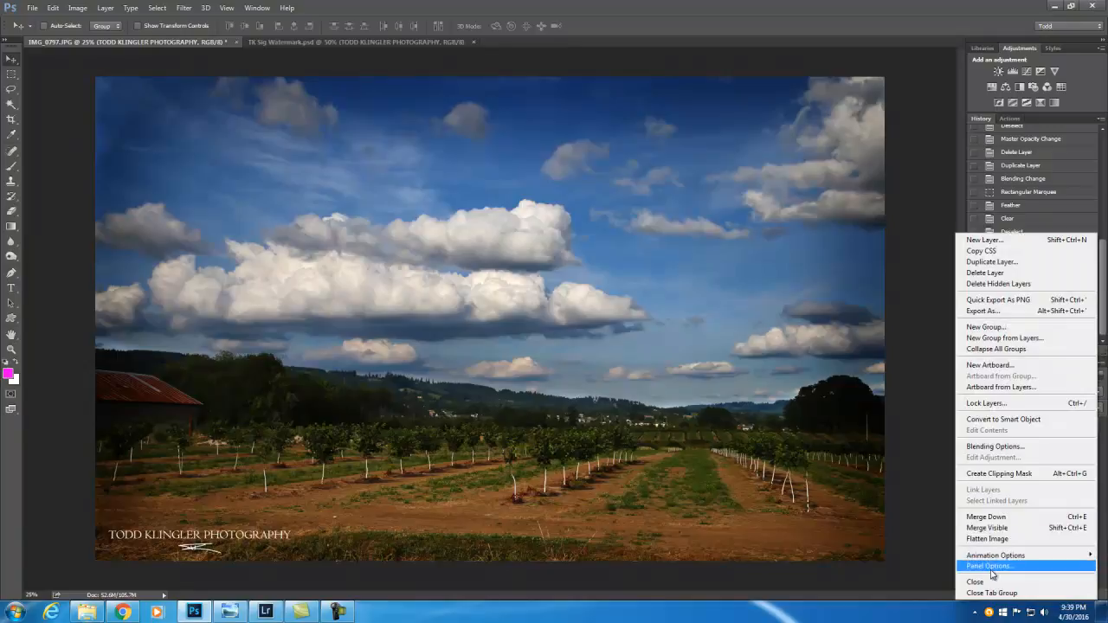
click(986, 528)
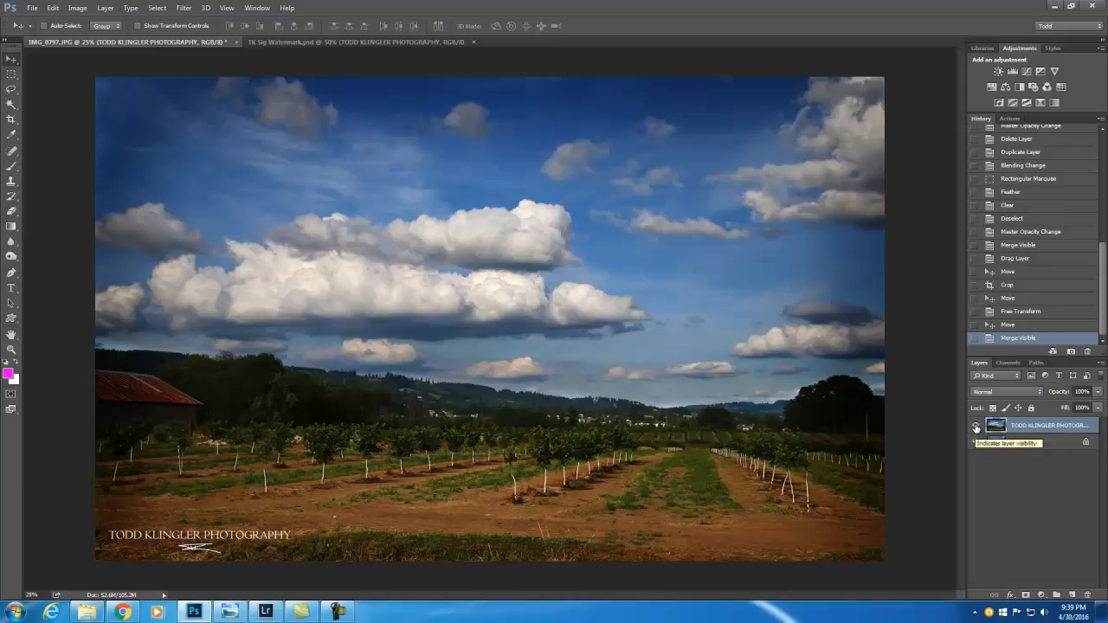
click(976, 425)
click(975, 426)
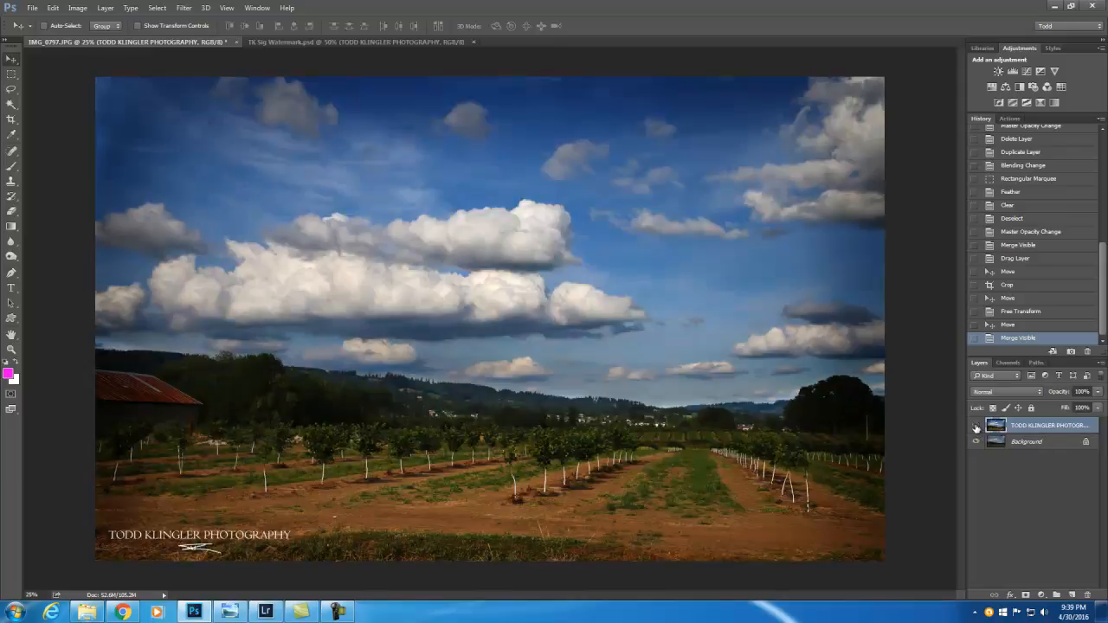
click(976, 426)
click(976, 426)
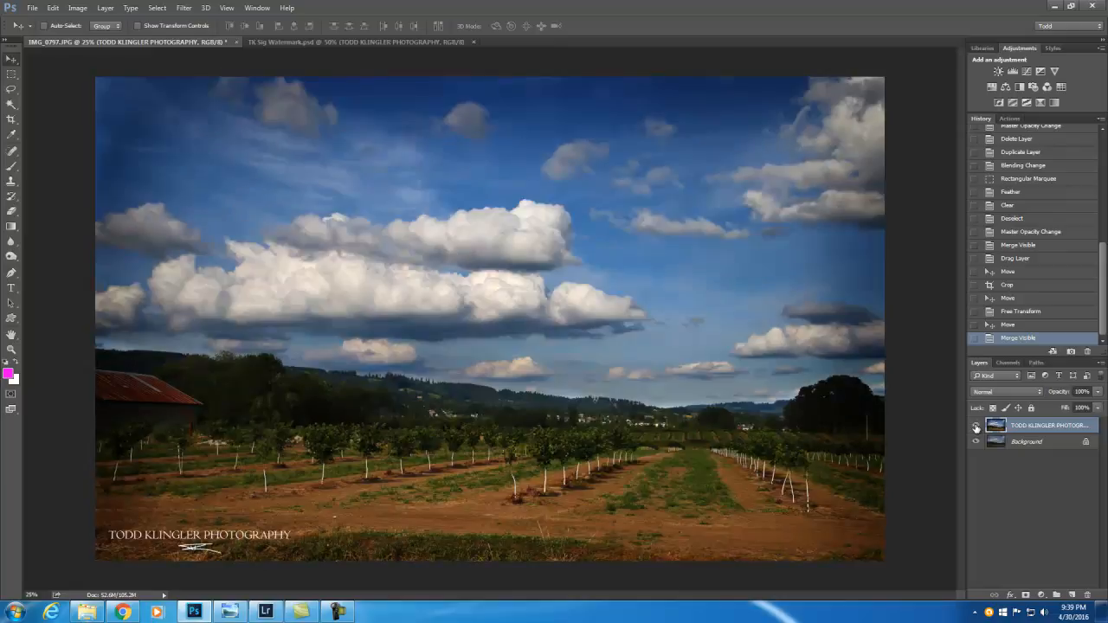